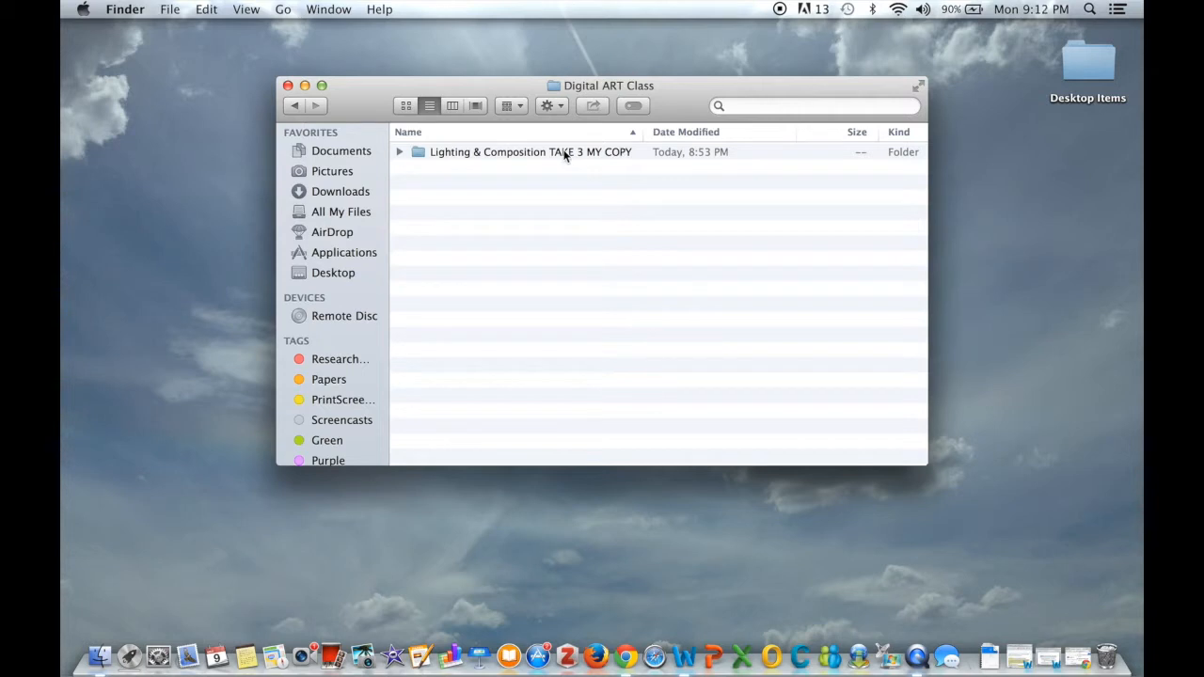
Copy the folder Lighting & Composition TAKE 3 MY COPY and paste a duplicate into Digital ART Class
{"action": "right_click", "coordinate": [565, 155]}
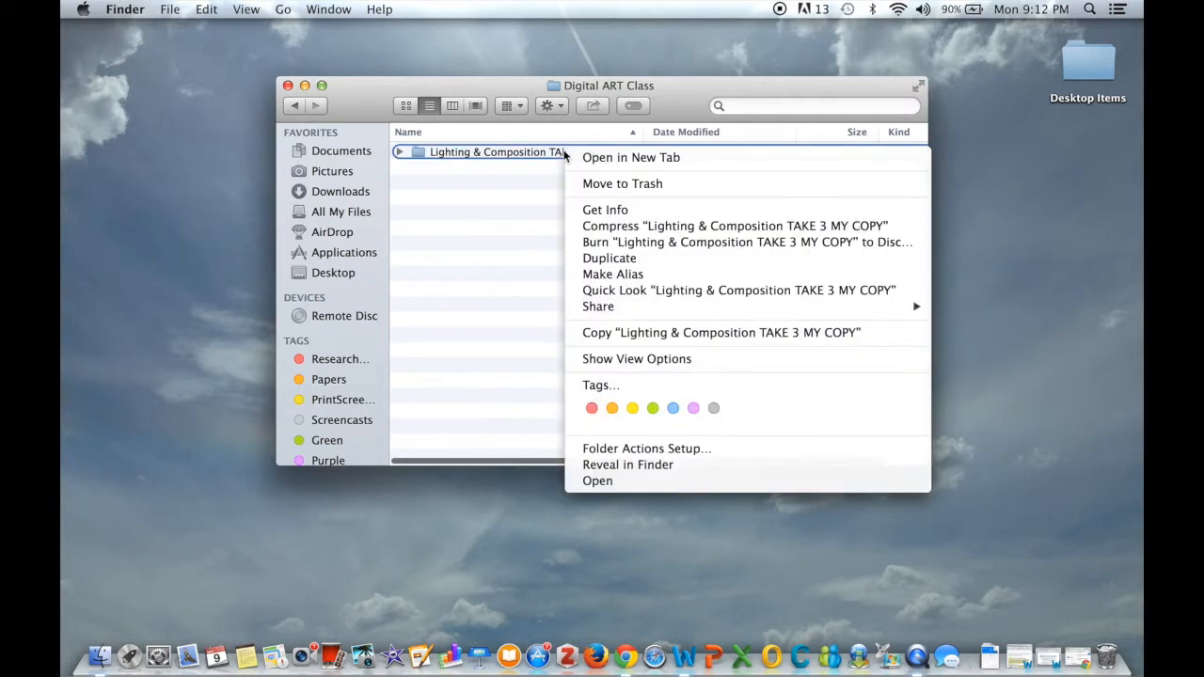
{"action": "left_click", "coordinate": [664, 333]}
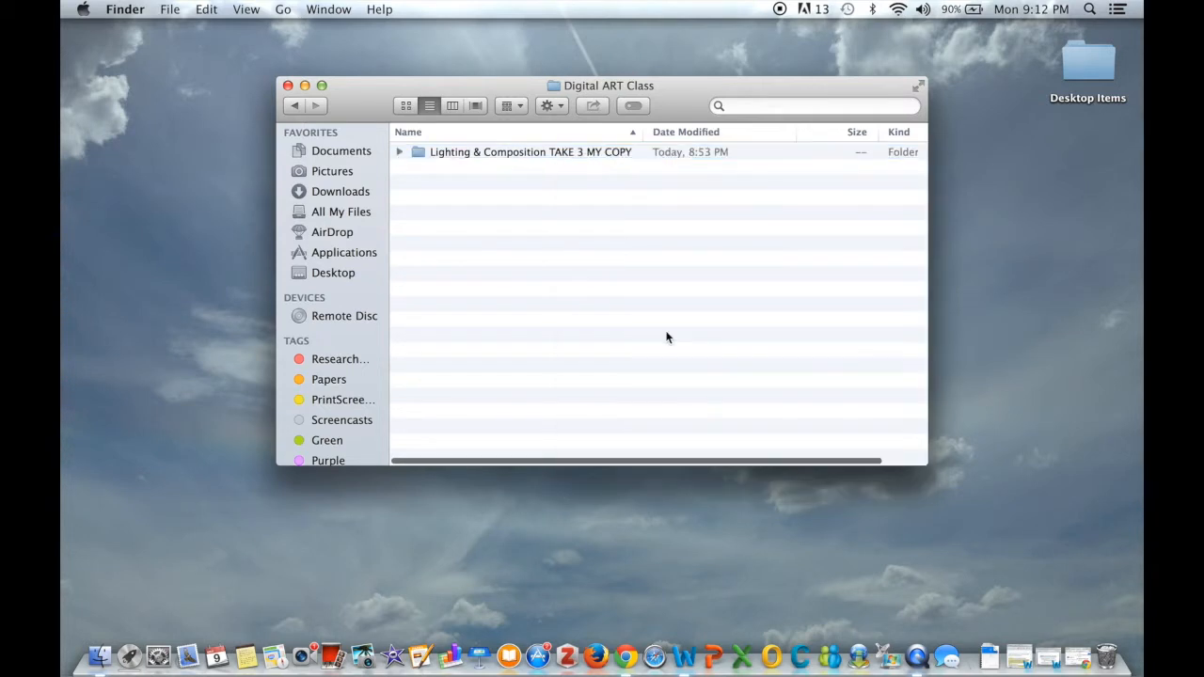
{"action": "right_click", "coordinate": [534, 199]}
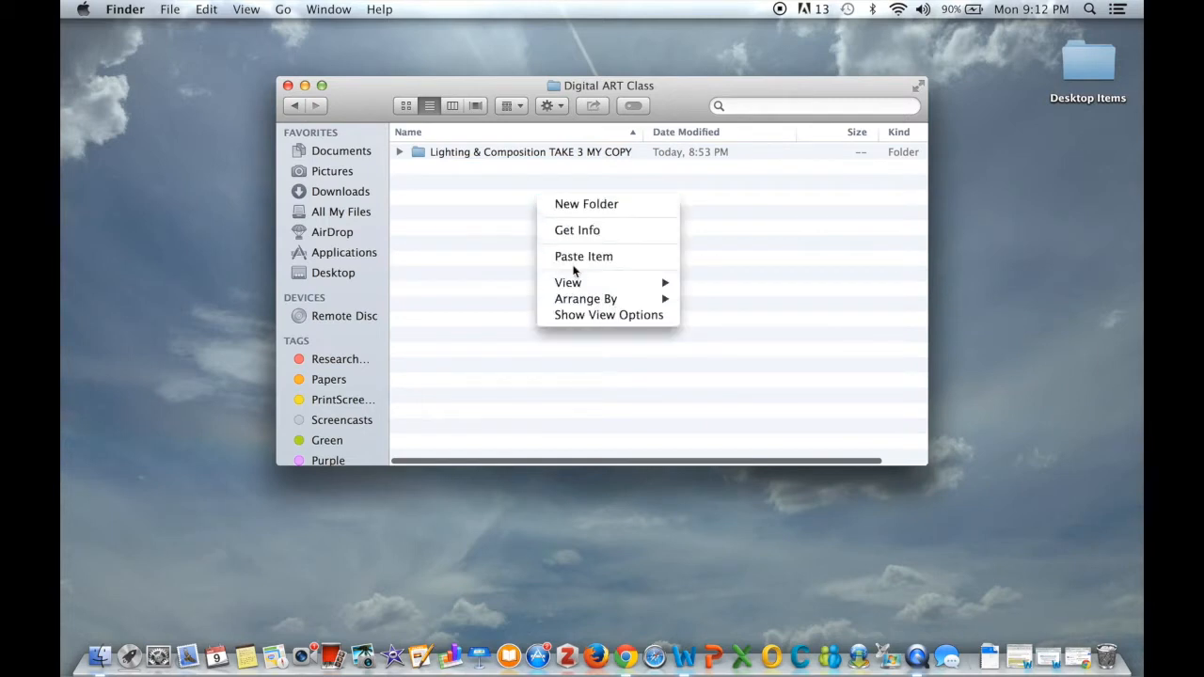
{"action": "left_click", "coordinate": [507, 226]}
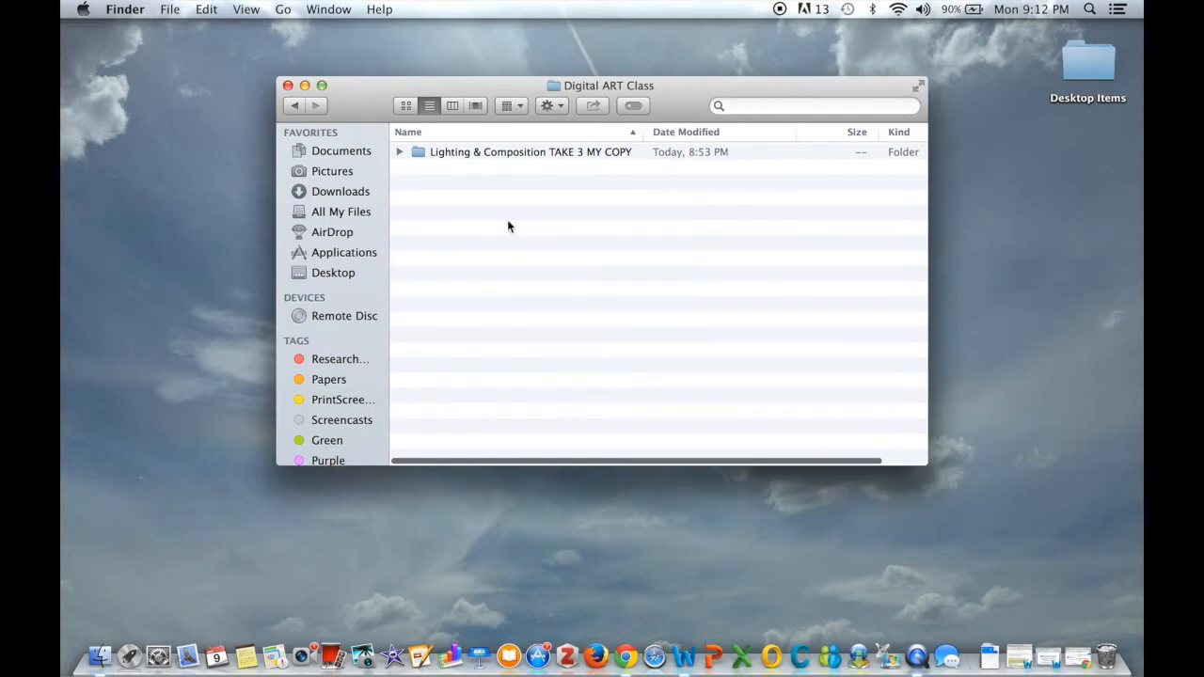
{"action": "right_click", "coordinate": [508, 226]}
{"action": "left_click", "coordinate": [554, 280]}
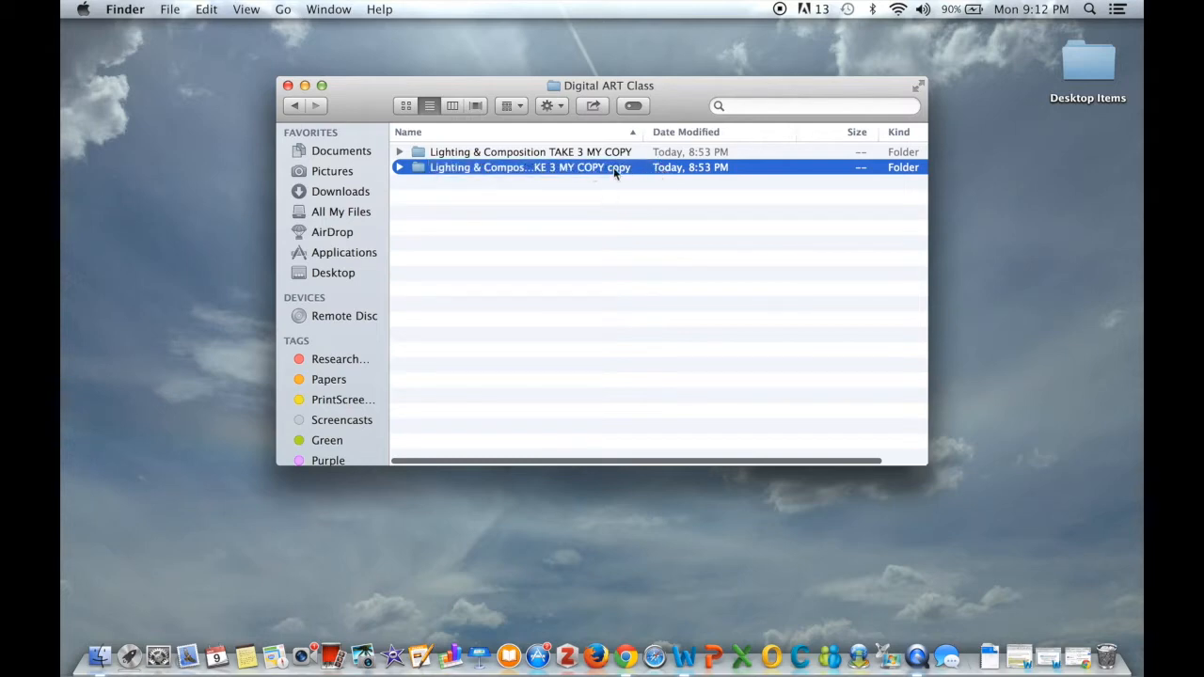
Open the original Lighting & Composition TAKE 3 MY COPY folder and browse its JPG photos
{"action": "left_click", "coordinate": [613, 204]}
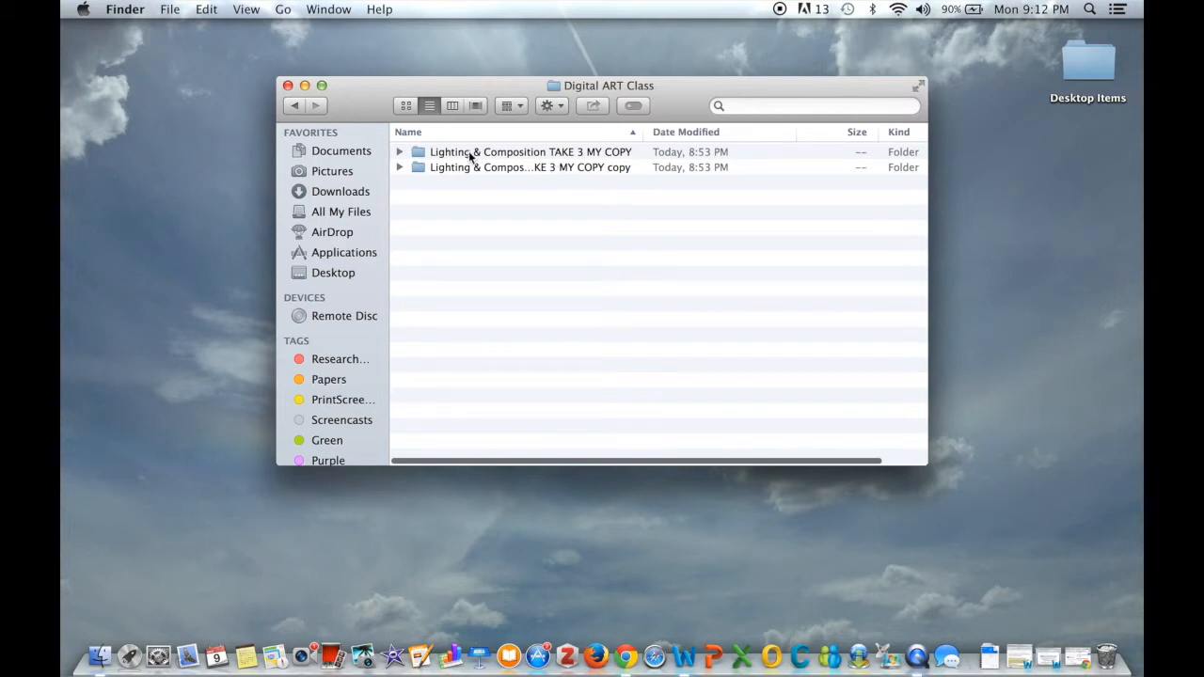
{"action": "left_click", "coordinate": [534, 155]}
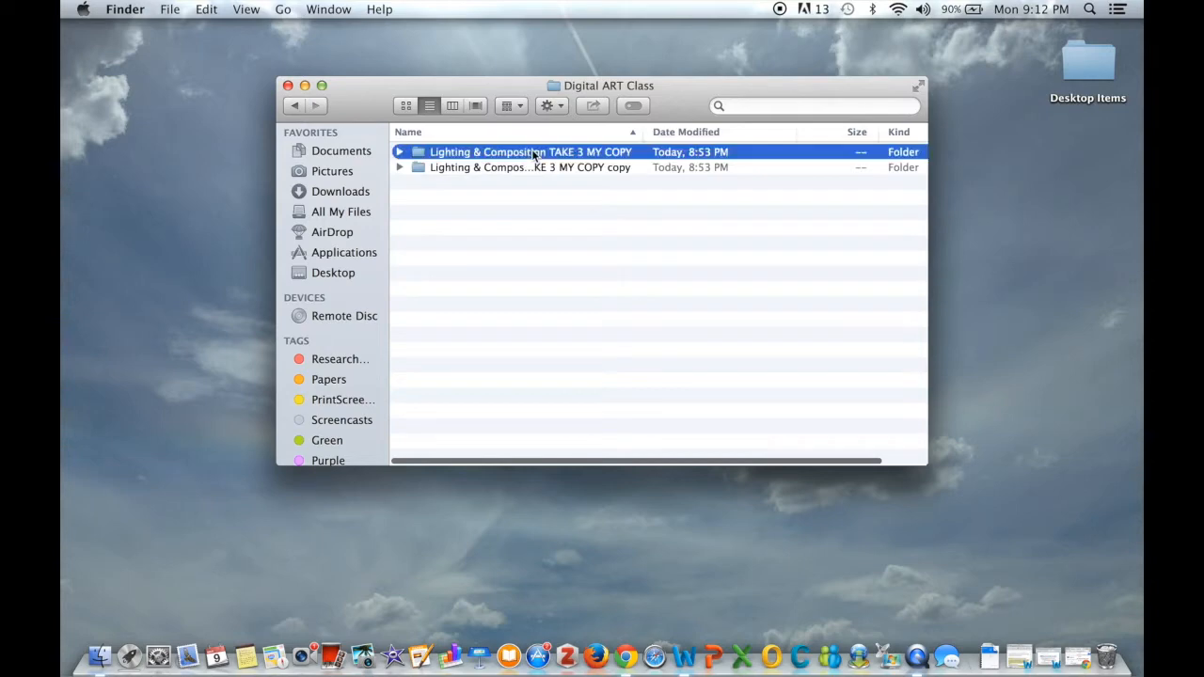
{"action": "double_click", "coordinate": [534, 153]}
{"action": "scroll", "coordinate": [611, 274], "scroll_direction": "up", "scroll_amount": 5}
{"action": "scroll", "coordinate": [611, 273], "scroll_direction": "down", "scroll_amount": 2}
{"action": "scroll", "coordinate": [611, 274], "scroll_direction": "down", "scroll_amount": 5}
{"action": "scroll", "coordinate": [611, 270], "scroll_direction": "up", "scroll_amount": 6}
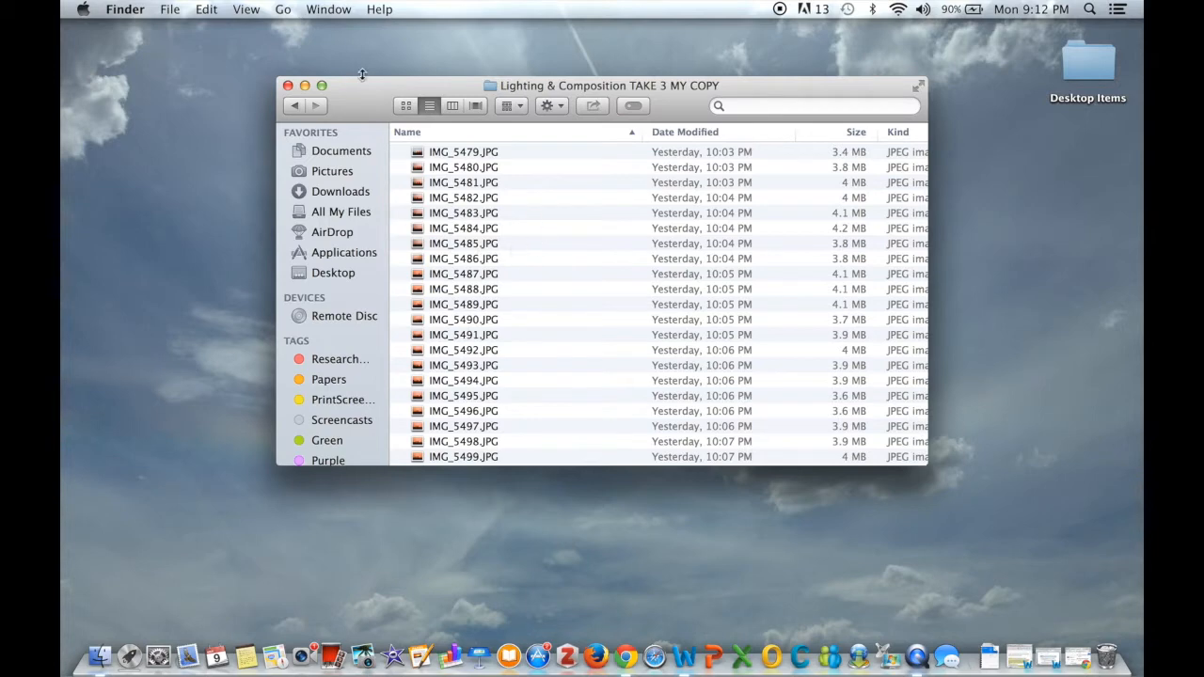
Create a new folder inside it named ORIGINALS
{"action": "left_click_drag", "start_coordinate": [340, 88], "coordinate": [156, 45]}
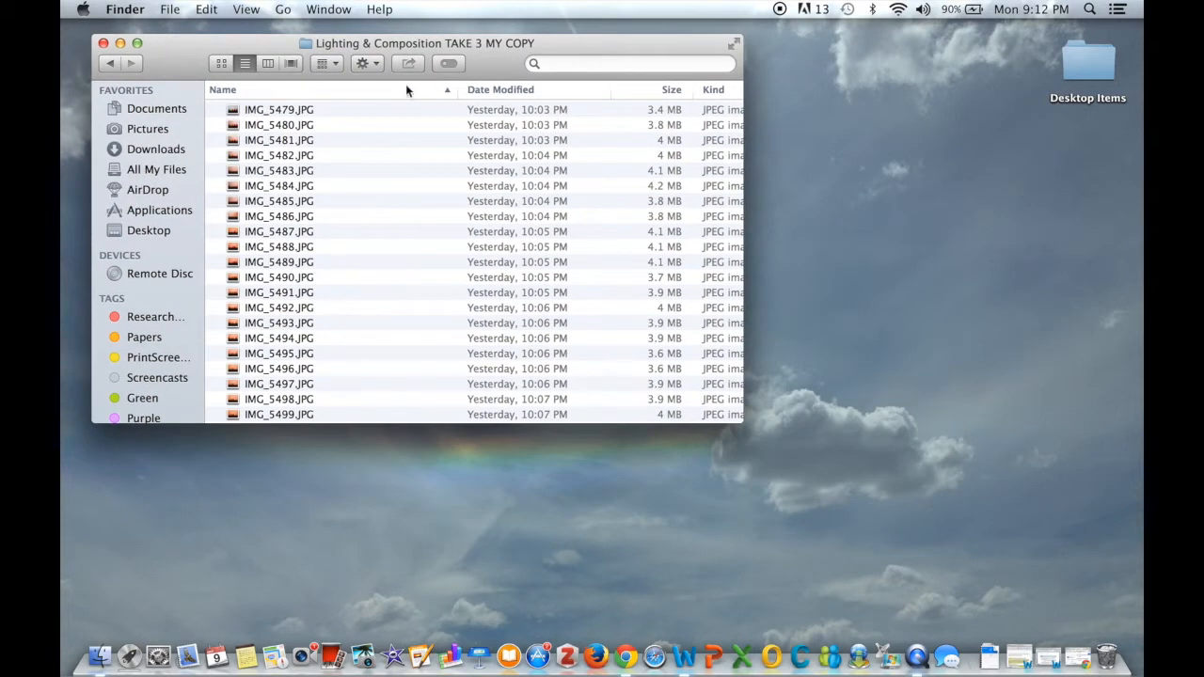
{"action": "left_click", "coordinate": [173, 12]}
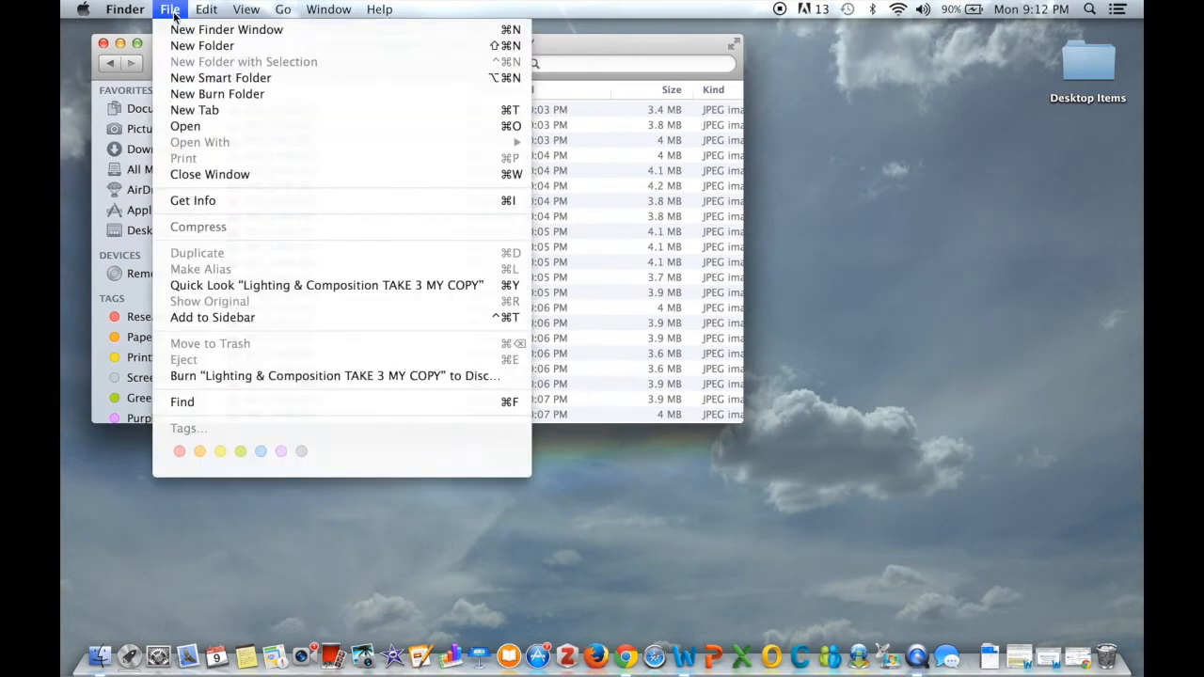
{"action": "left_click", "coordinate": [184, 45]}
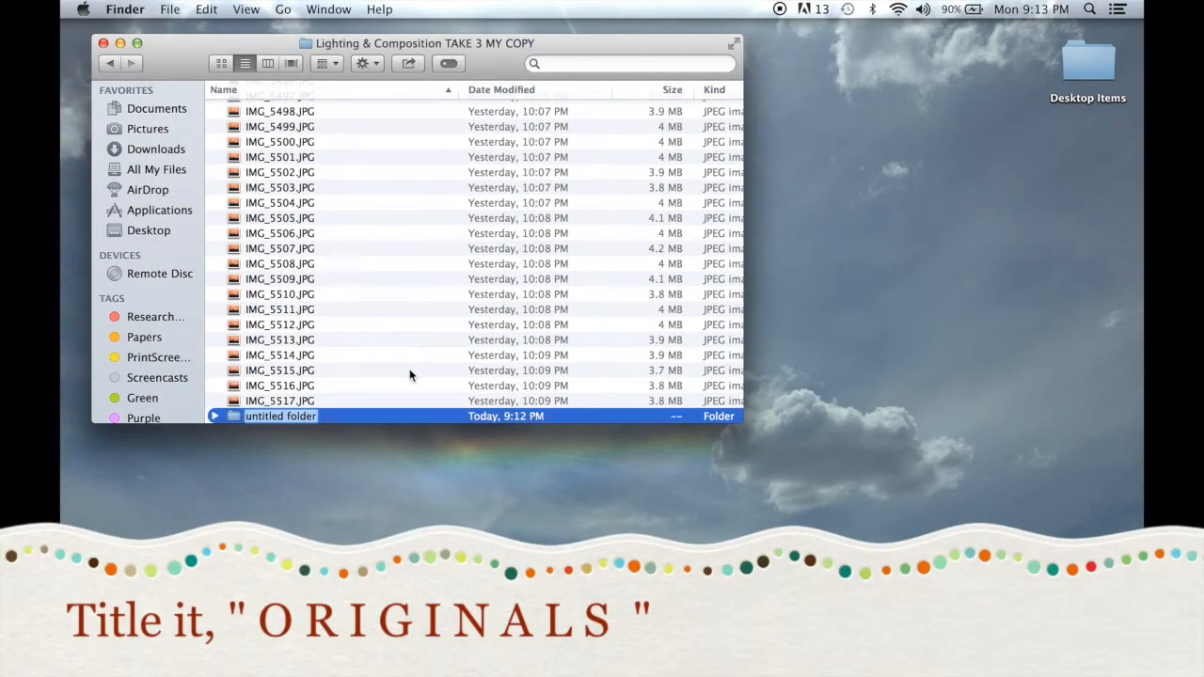
{"action": "type", "text": "ORIGINALS"}
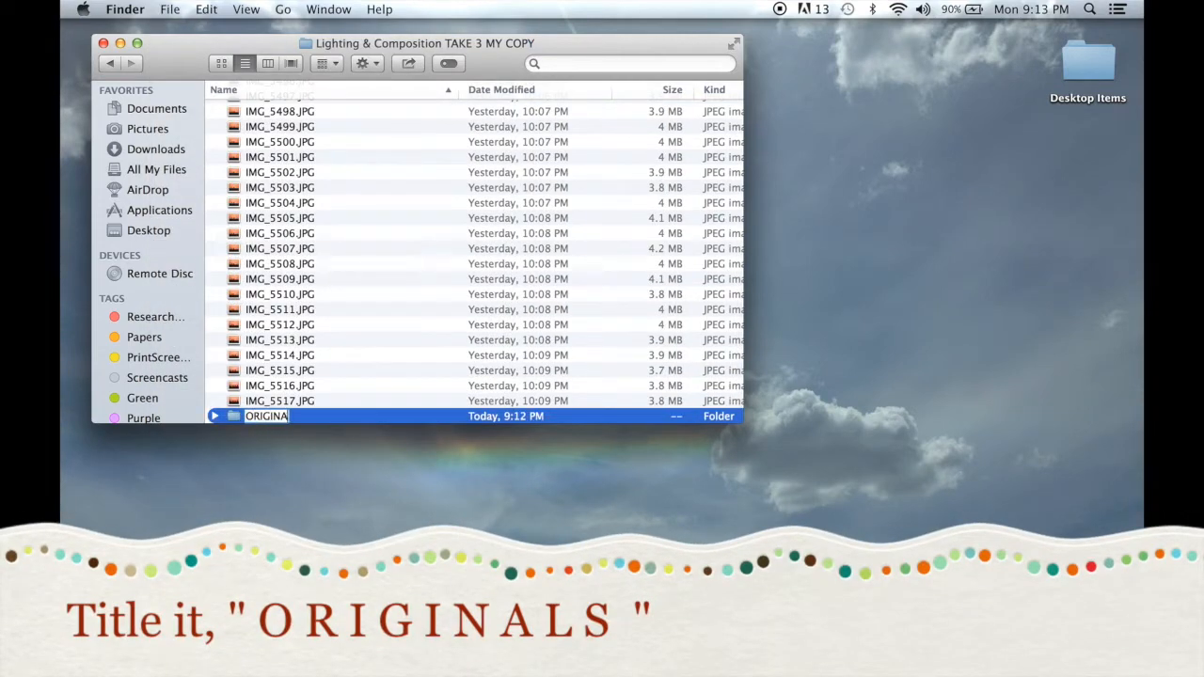
Select all the JPG photos and move them into the ORIGINALS folder
{"action": "left_click", "coordinate": [380, 400]}
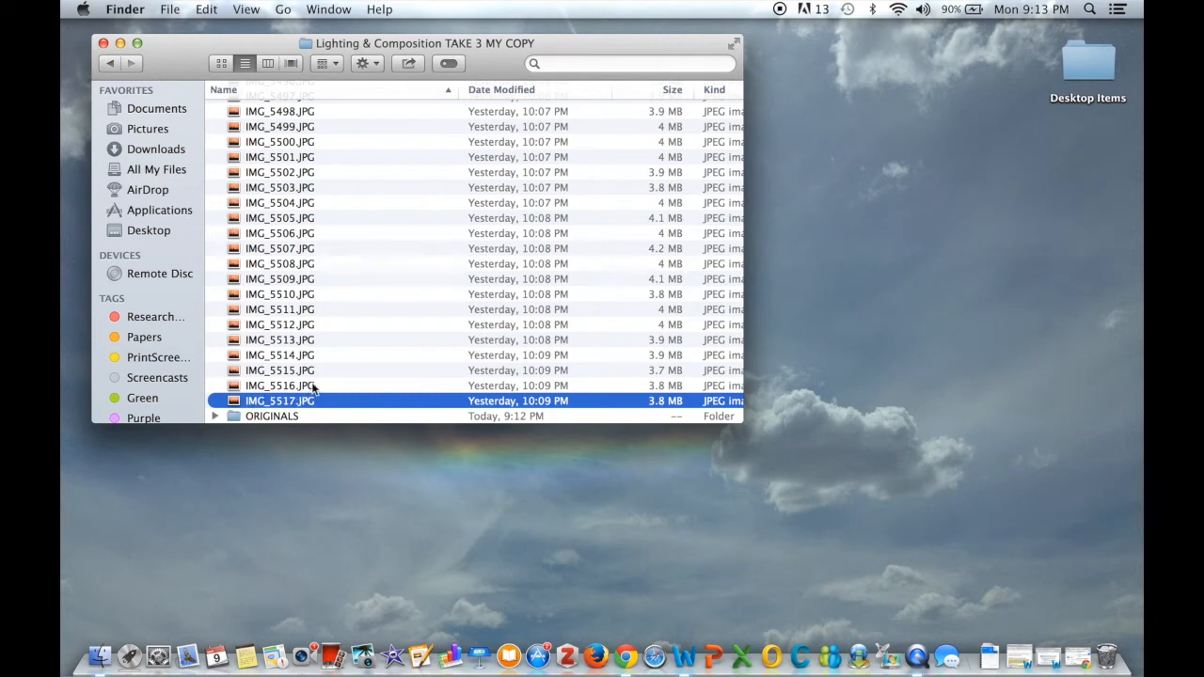
{"action": "scroll", "coordinate": [345, 379], "scroll_direction": "up", "scroll_amount": 5}
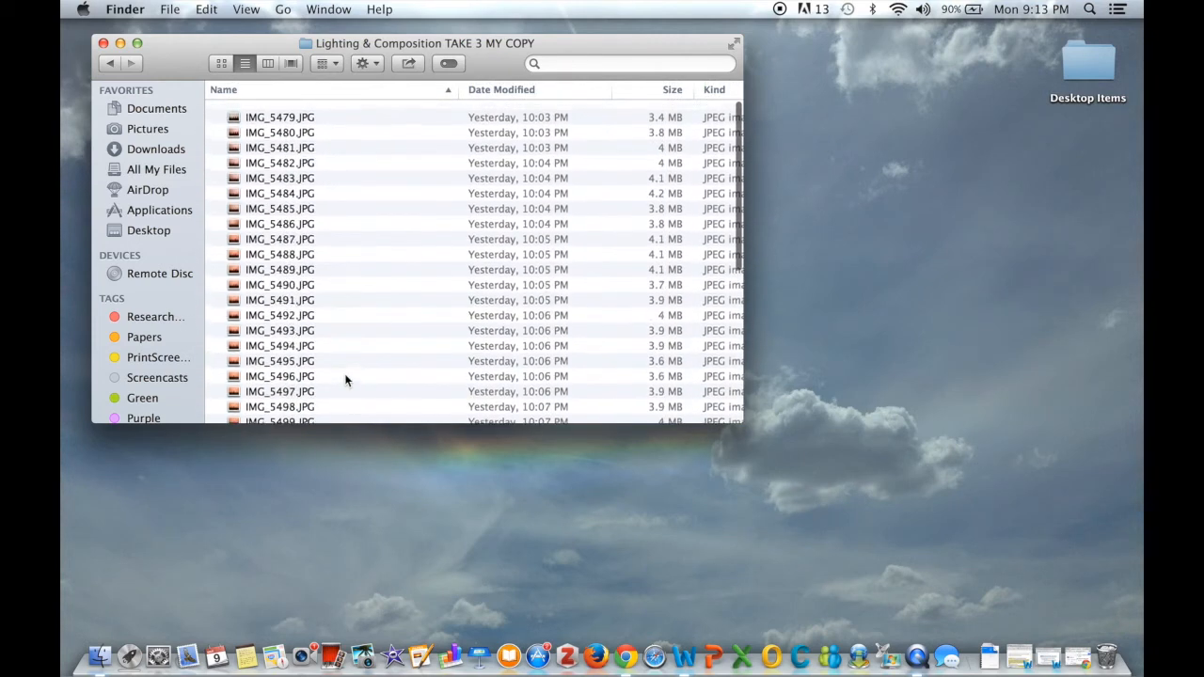
{"action": "left_click", "coordinate": [309, 113], "text": "shift"}
{"action": "scroll", "coordinate": [310, 115], "scroll_direction": "down", "scroll_amount": 5}
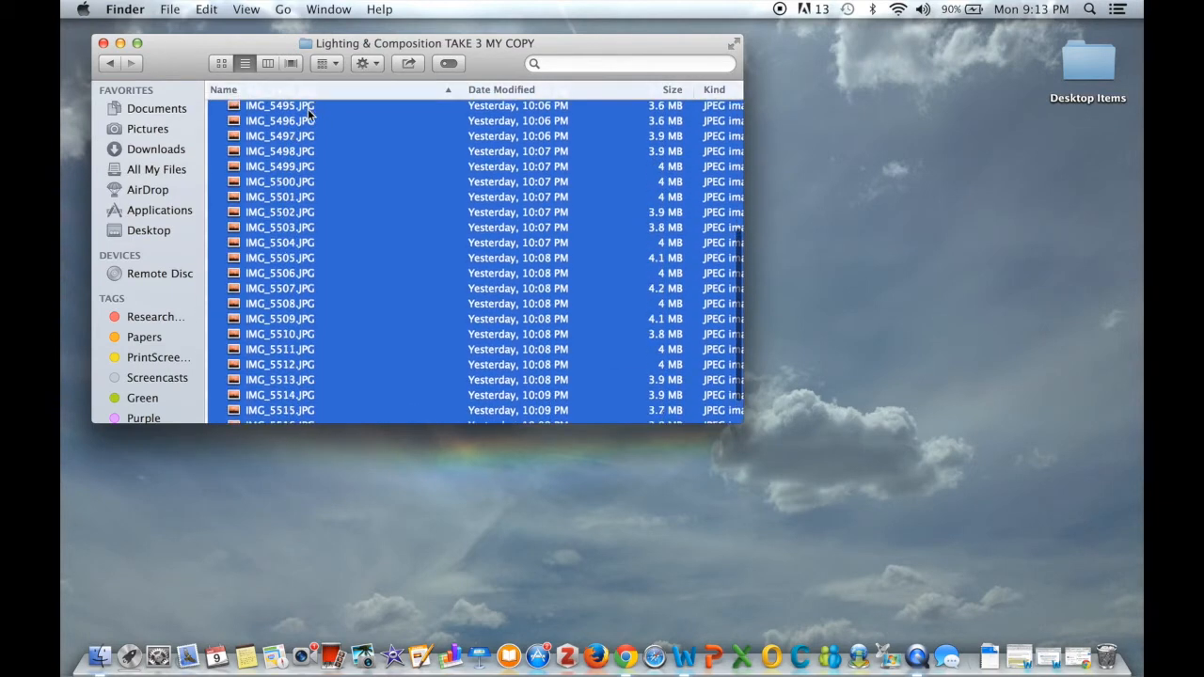
{"action": "left_click_drag", "start_coordinate": [263, 391], "coordinate": [261, 415]}
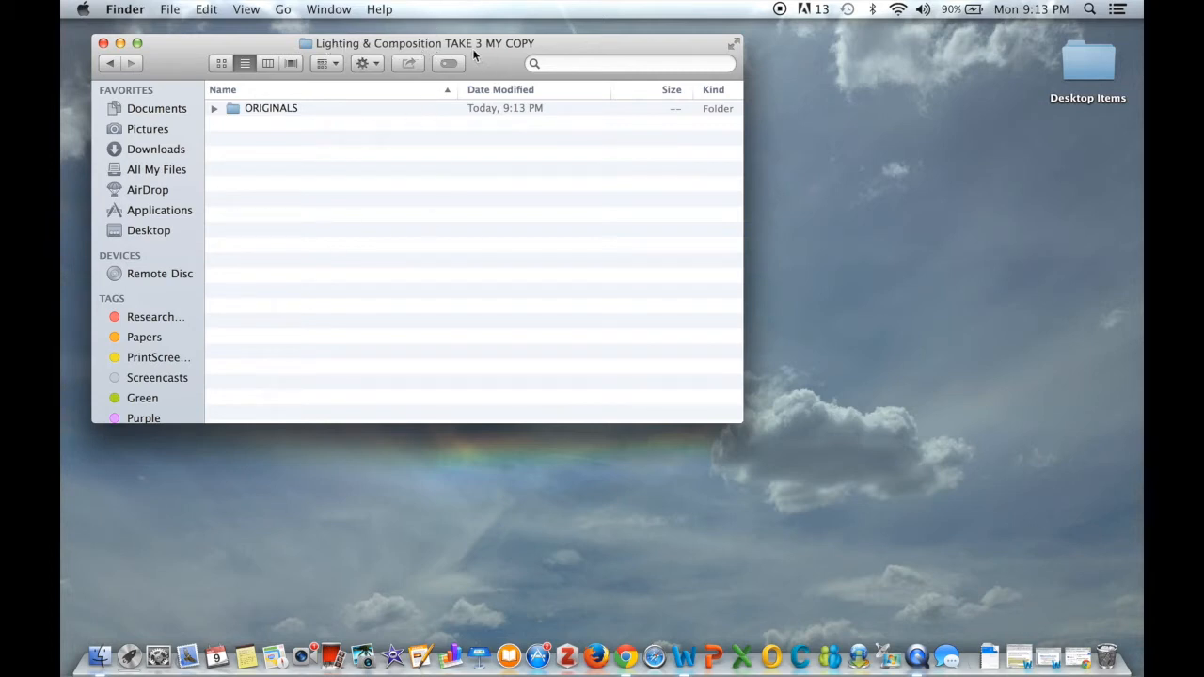
Open ORIGINALS and open IMG_5479.JPG with Adobe Photoshop CC 2014
{"action": "double_click", "coordinate": [284, 110]}
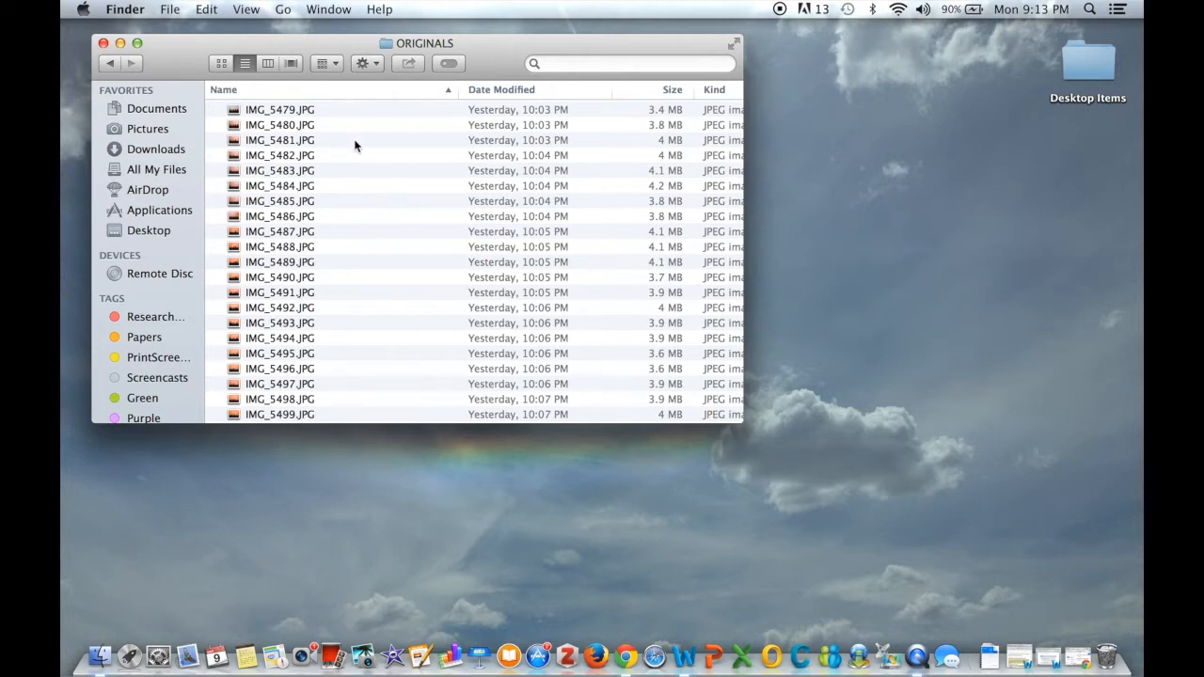
{"action": "right_click", "coordinate": [271, 109]}
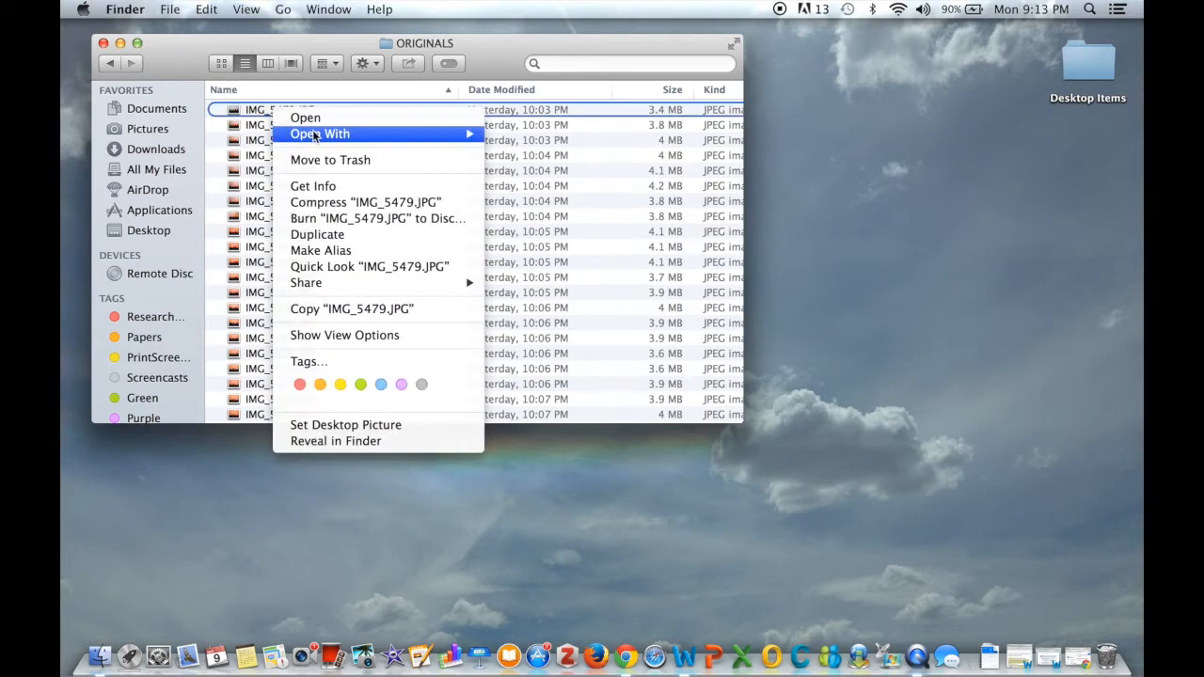
{"action": "mouse_move", "coordinate": [303, 133]}
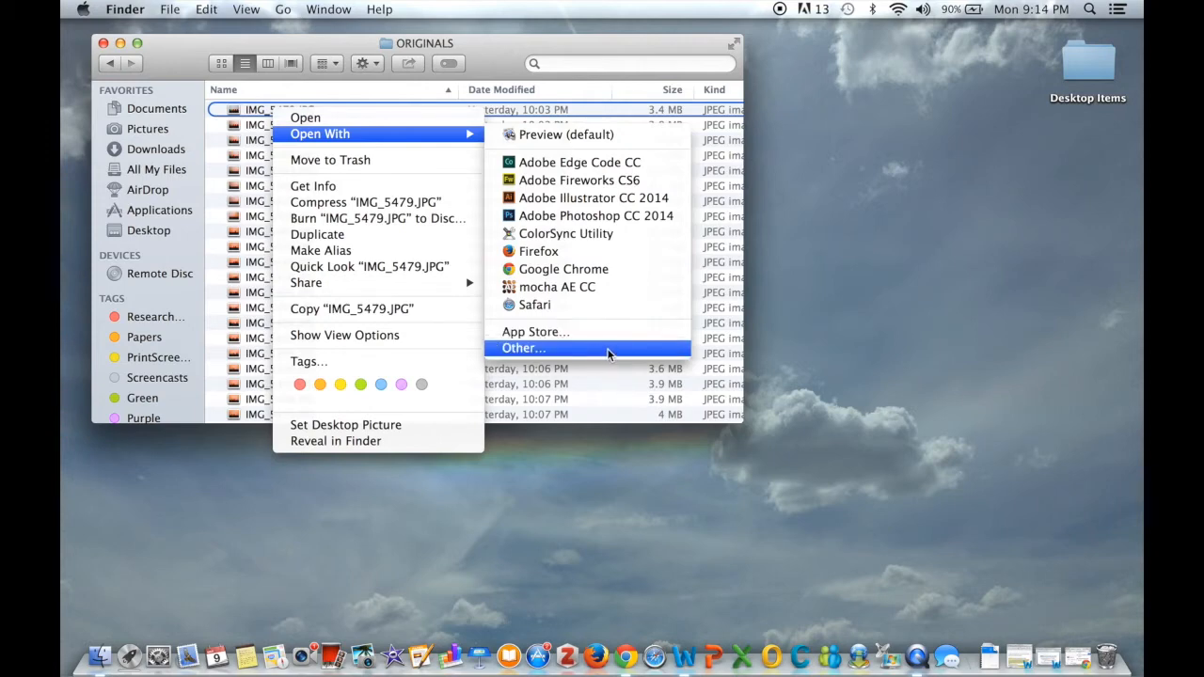
{"action": "left_click", "coordinate": [616, 220]}
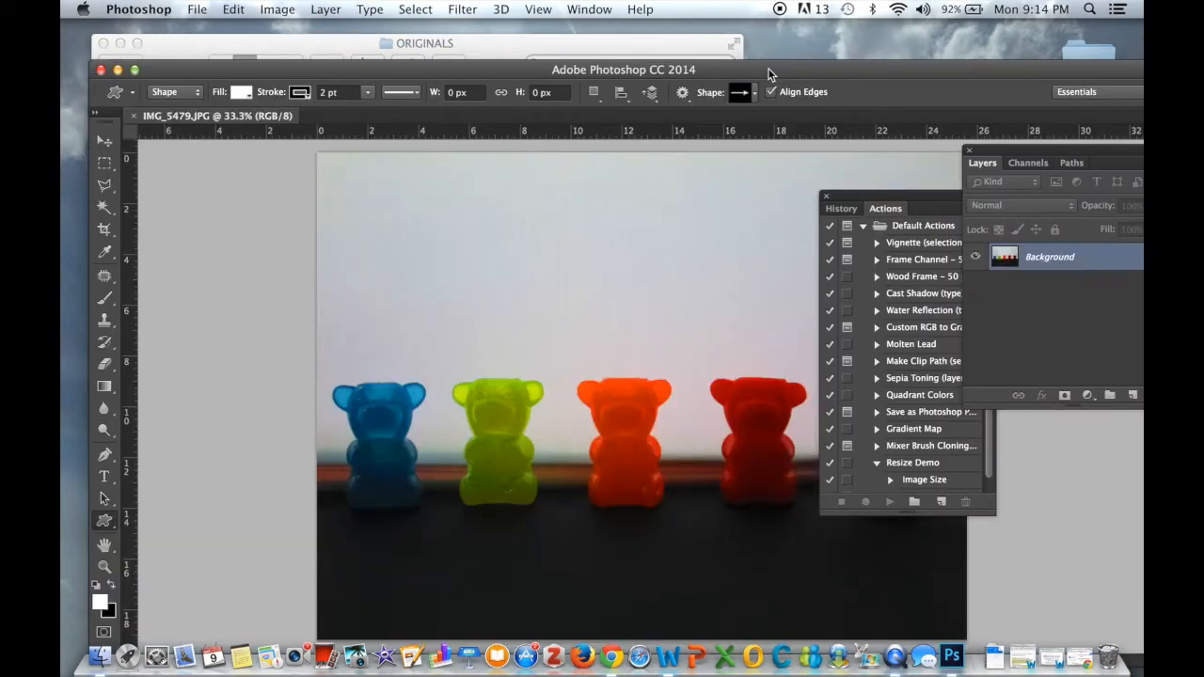
Reposition the Photoshop window and reopen the Actions panel, placing it beside the image
{"action": "left_click_drag", "start_coordinate": [769, 73], "coordinate": [750, 35]}
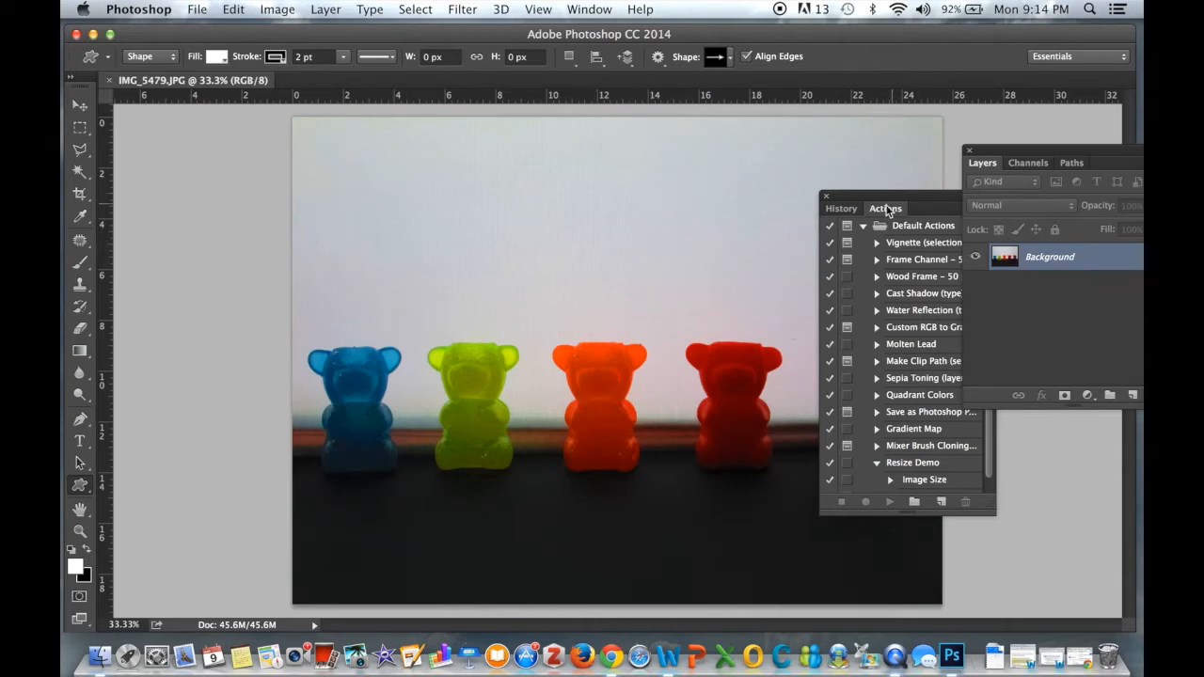
{"action": "left_click", "coordinate": [825, 197]}
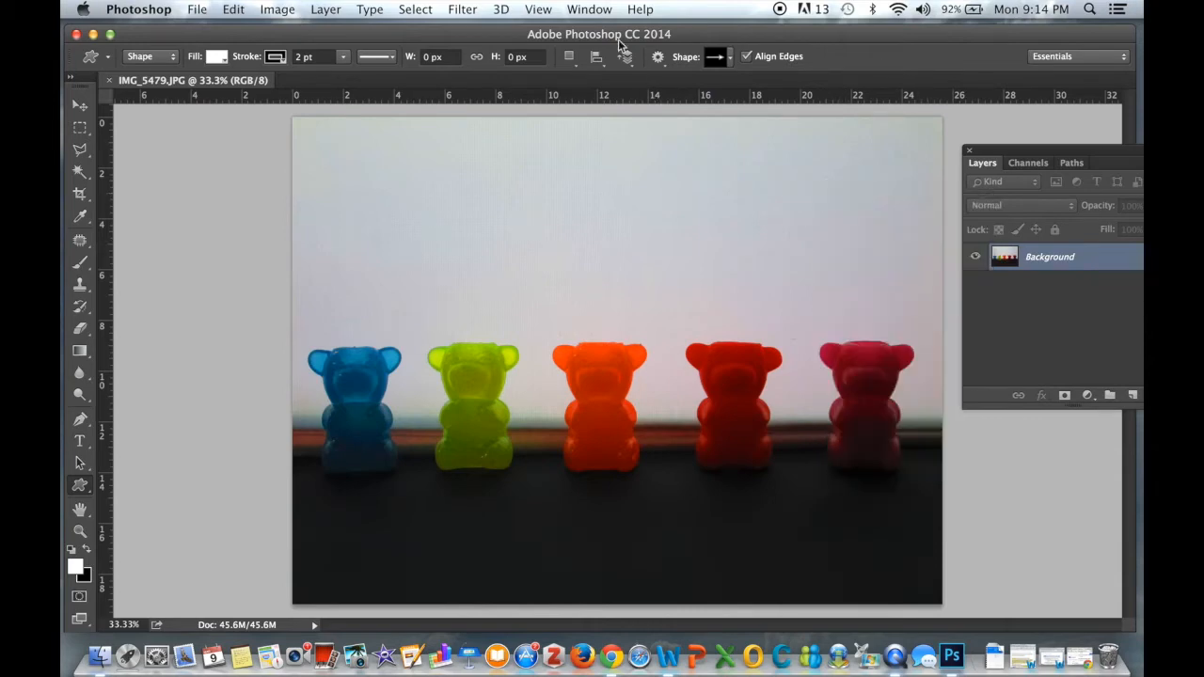
{"action": "left_click", "coordinate": [588, 10]}
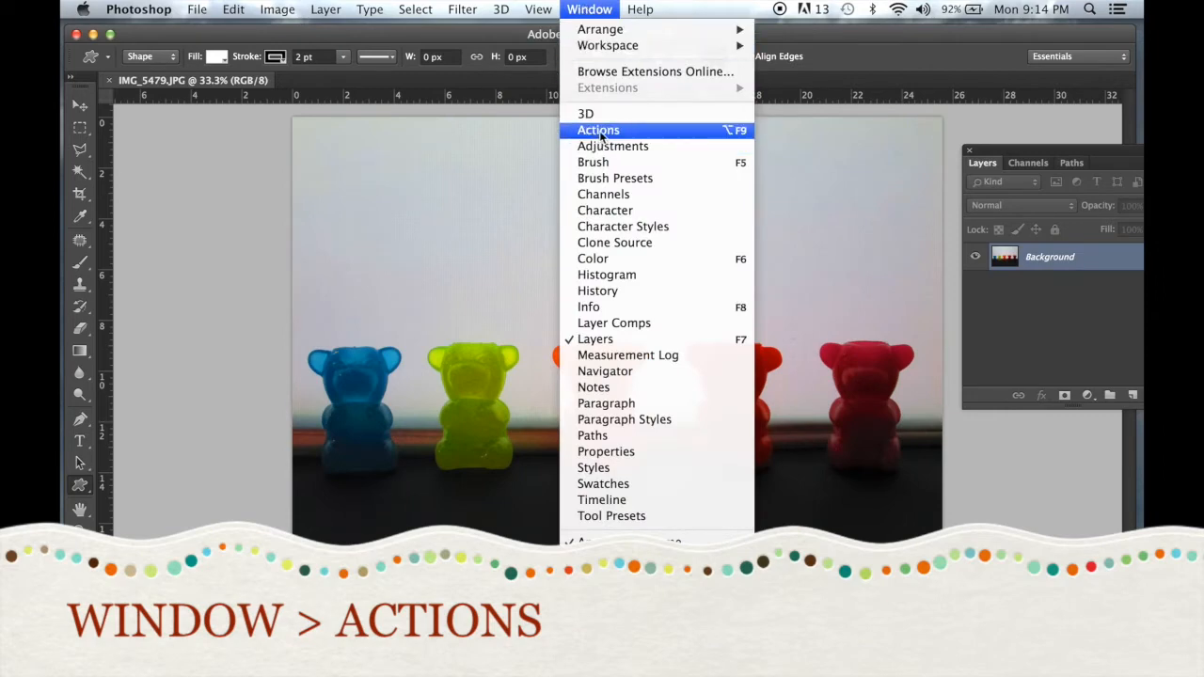
{"action": "left_click", "coordinate": [635, 133]}
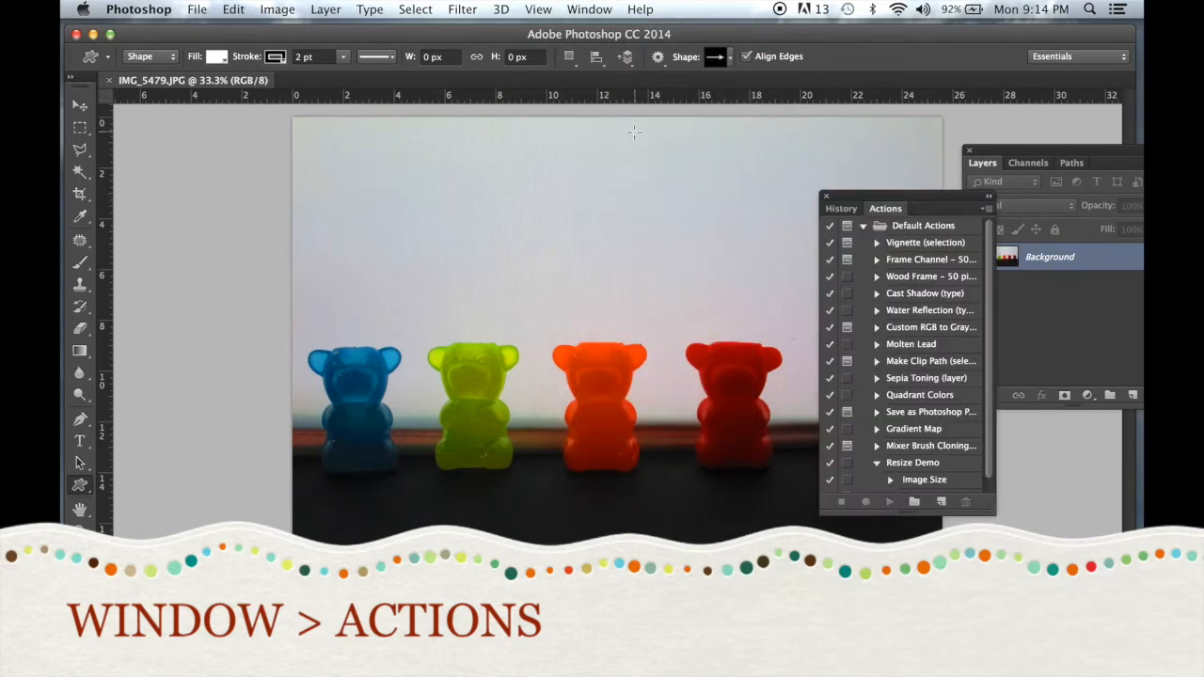
{"action": "left_click_drag", "start_coordinate": [937, 199], "coordinate": [981, 204]}
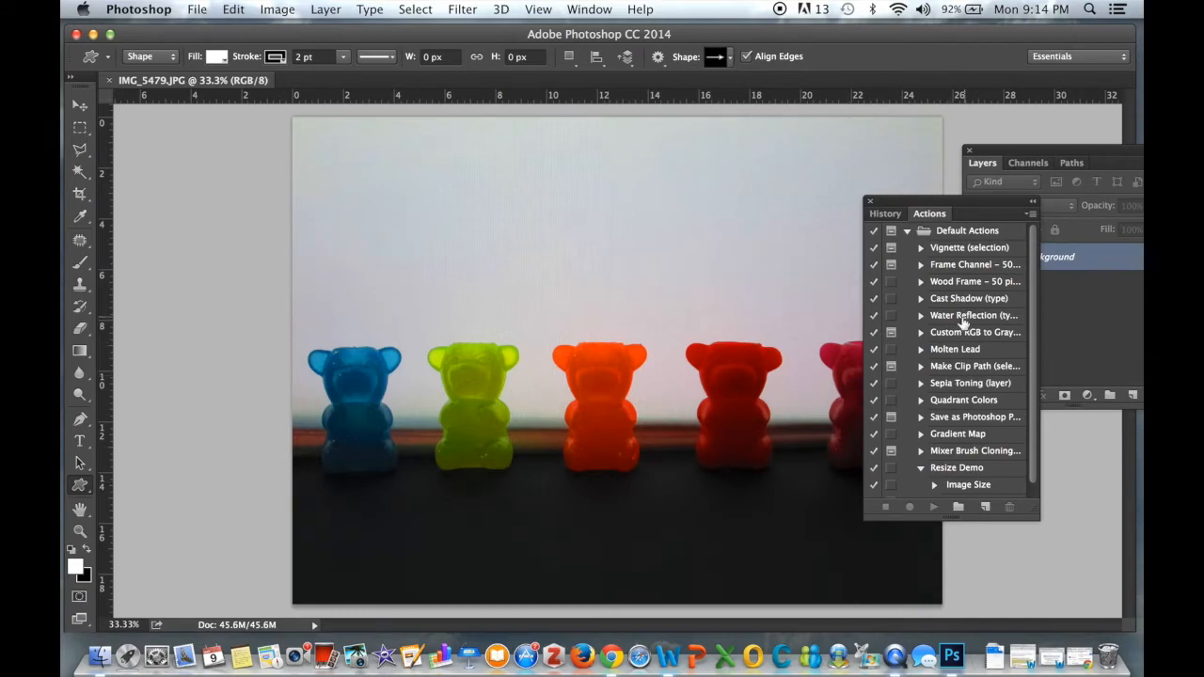
{"action": "left_click_drag", "start_coordinate": [975, 206], "coordinate": [923, 216]}
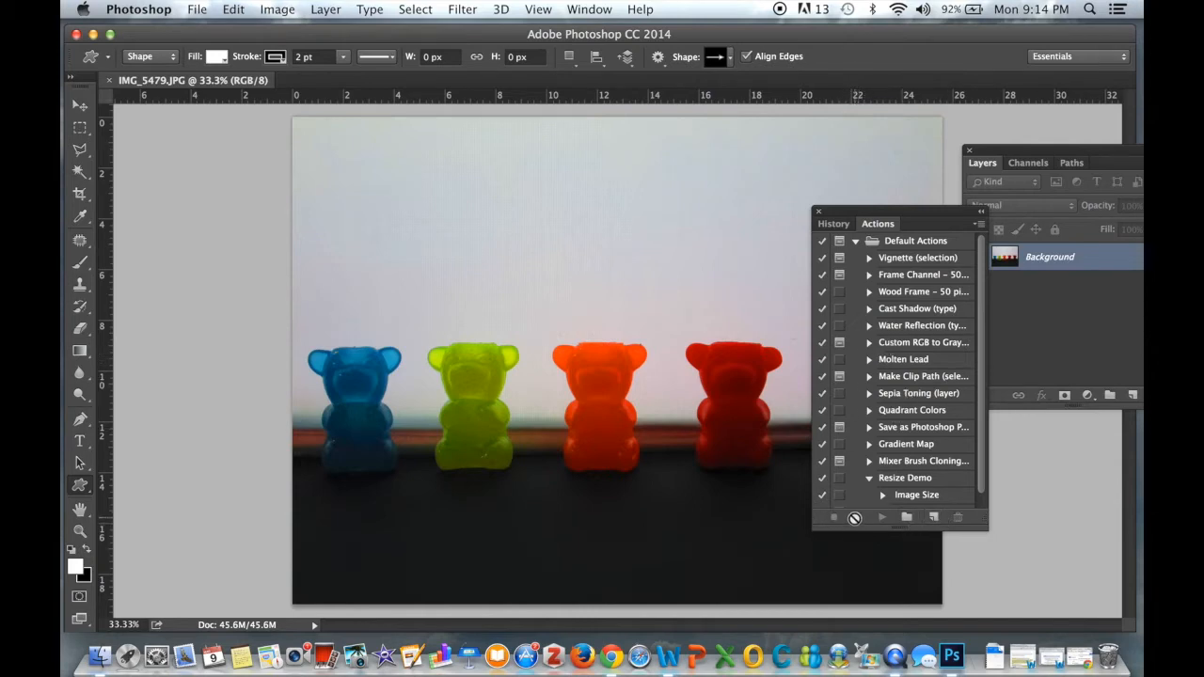
Create a new action named Adobe Flash Lighting & Compostition Stop Motion and start recording it
{"action": "left_click", "coordinate": [935, 520]}
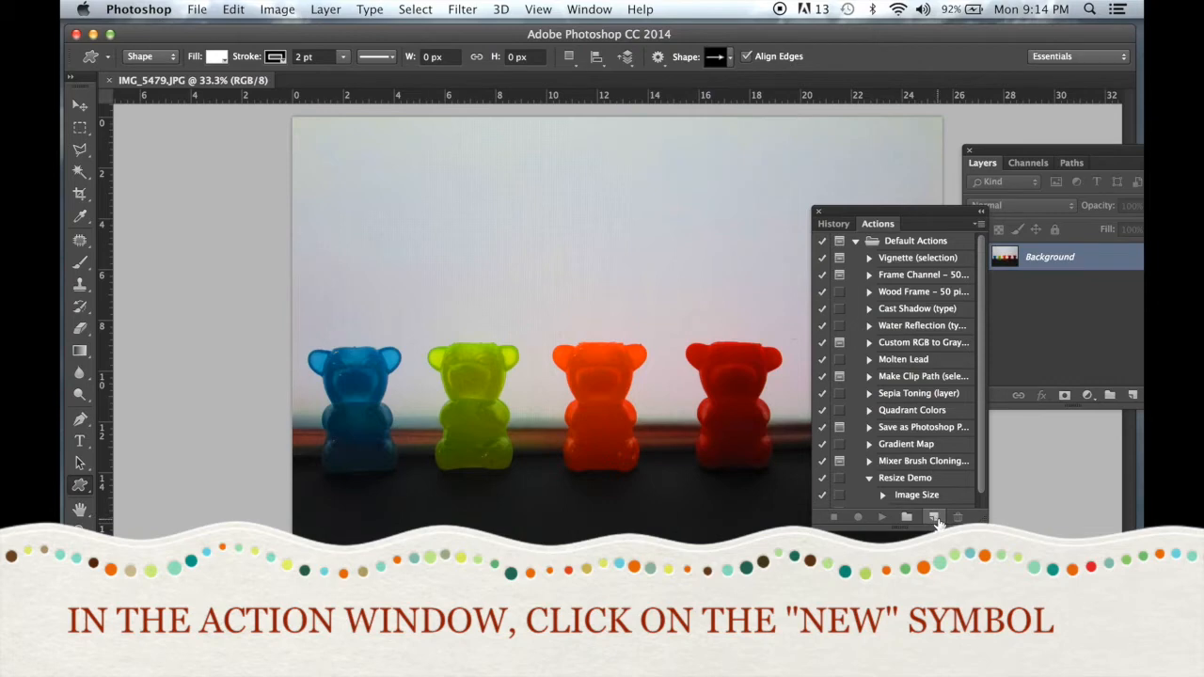
{"action": "left_click", "coordinate": [936, 519]}
{"action": "left_click_drag", "start_coordinate": [573, 265], "coordinate": [509, 263]}
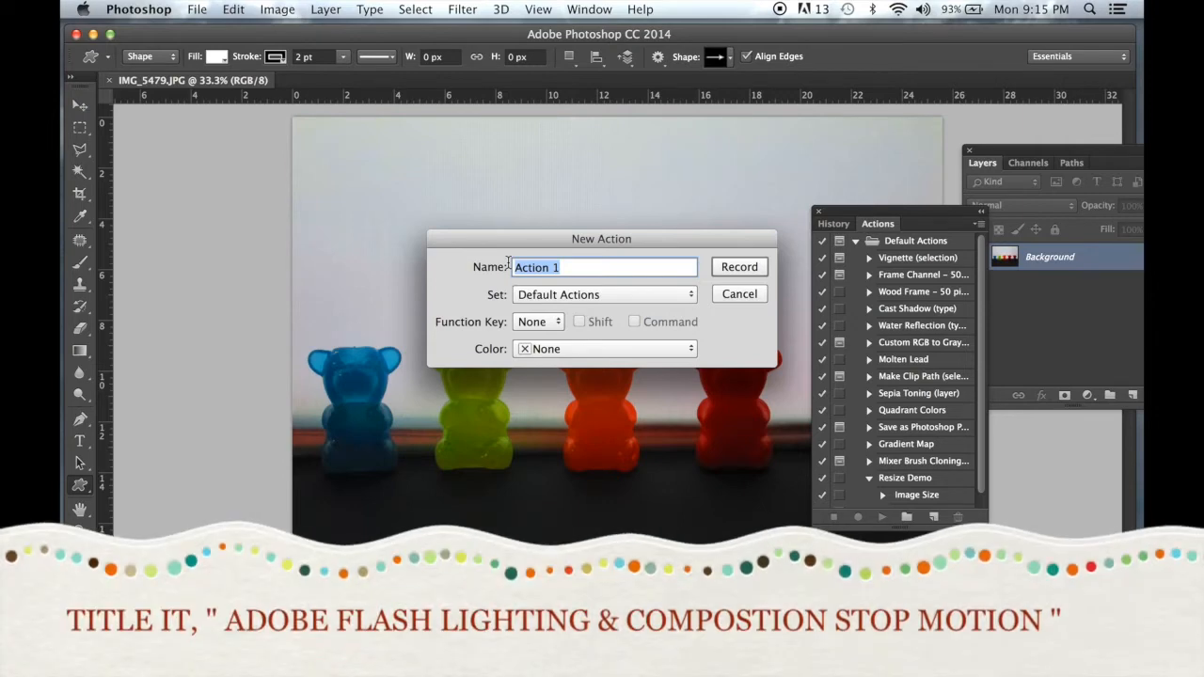
{"action": "type", "text": "Adobe Fla"}
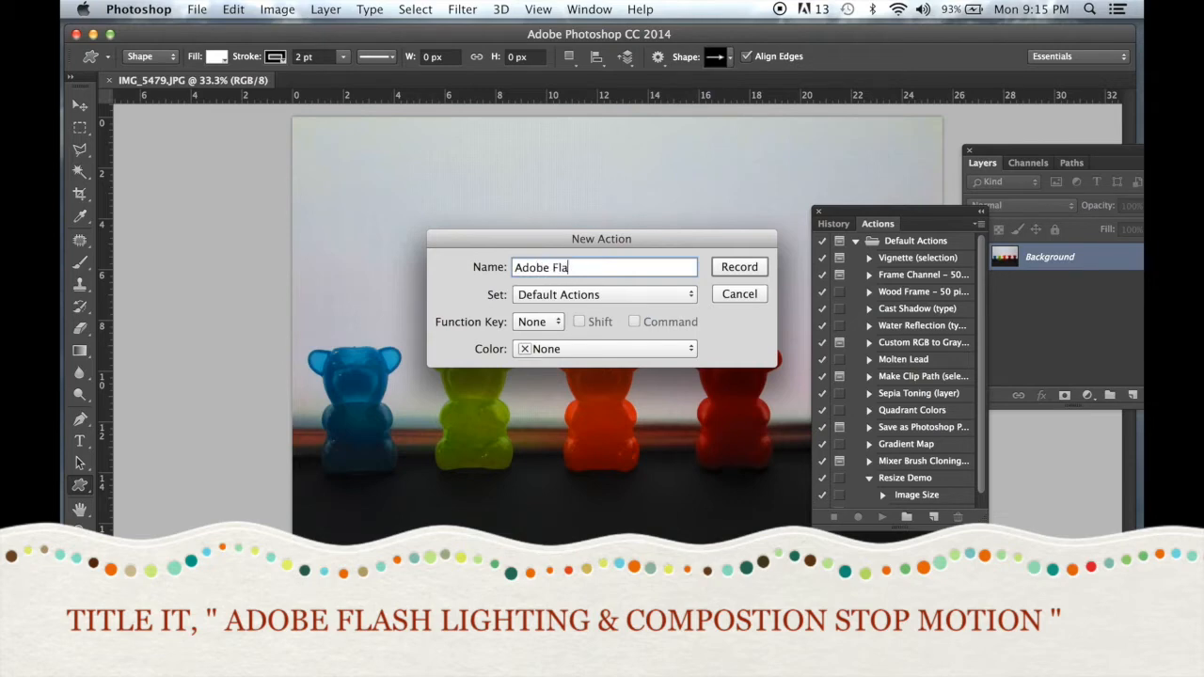
{"action": "type", "text": "sh Lighit"}
{"action": "key", "text": "BackSpace"}
{"action": "key", "text": "BackSpace"}
{"action": "type", "text": "ting"}
{"action": "type", "text": "& Compostition"}
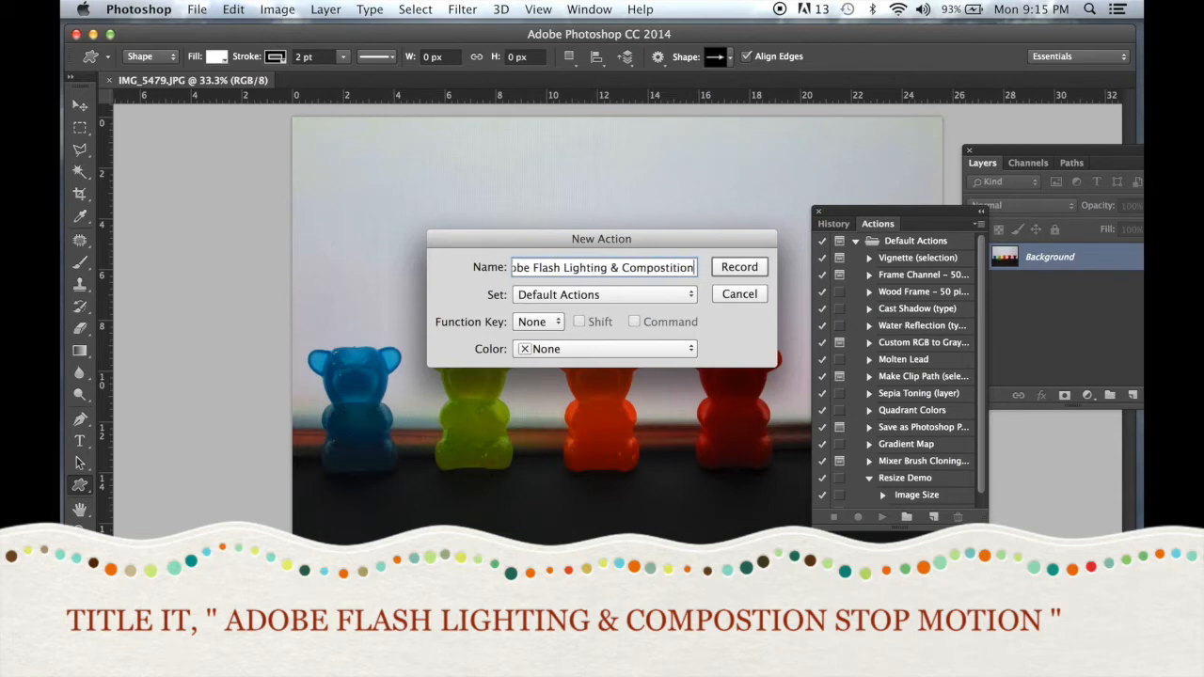
{"action": "type", "text": " Stop Motion"}
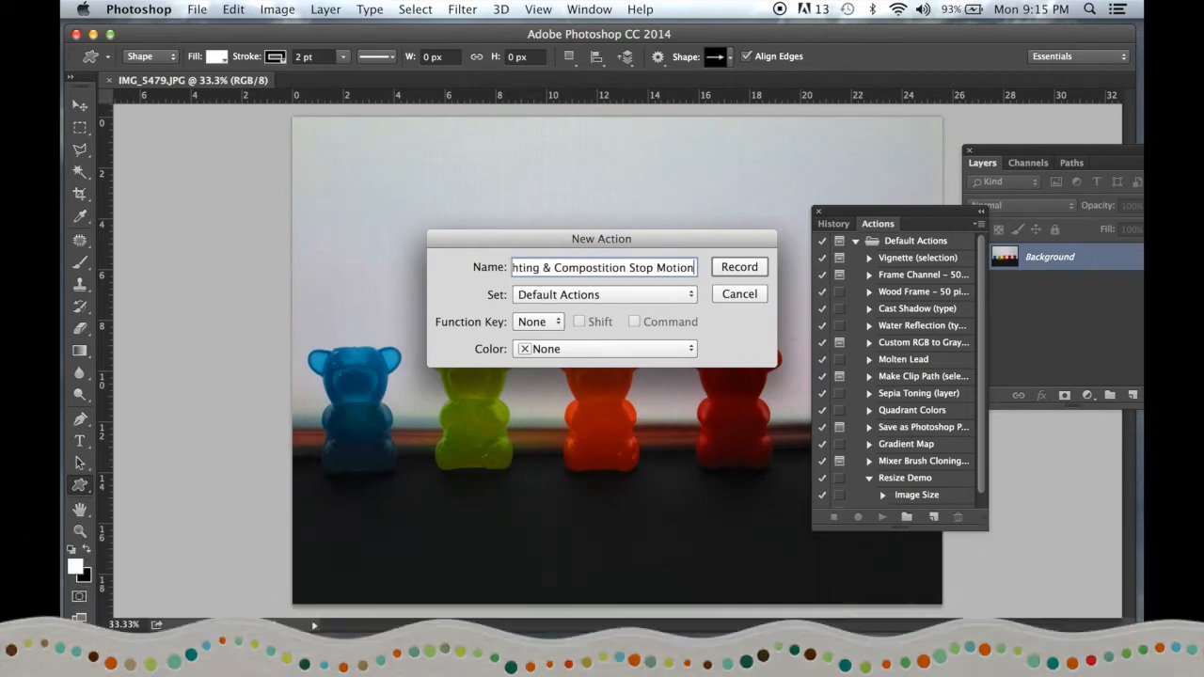
{"action": "left_click", "coordinate": [760, 268]}
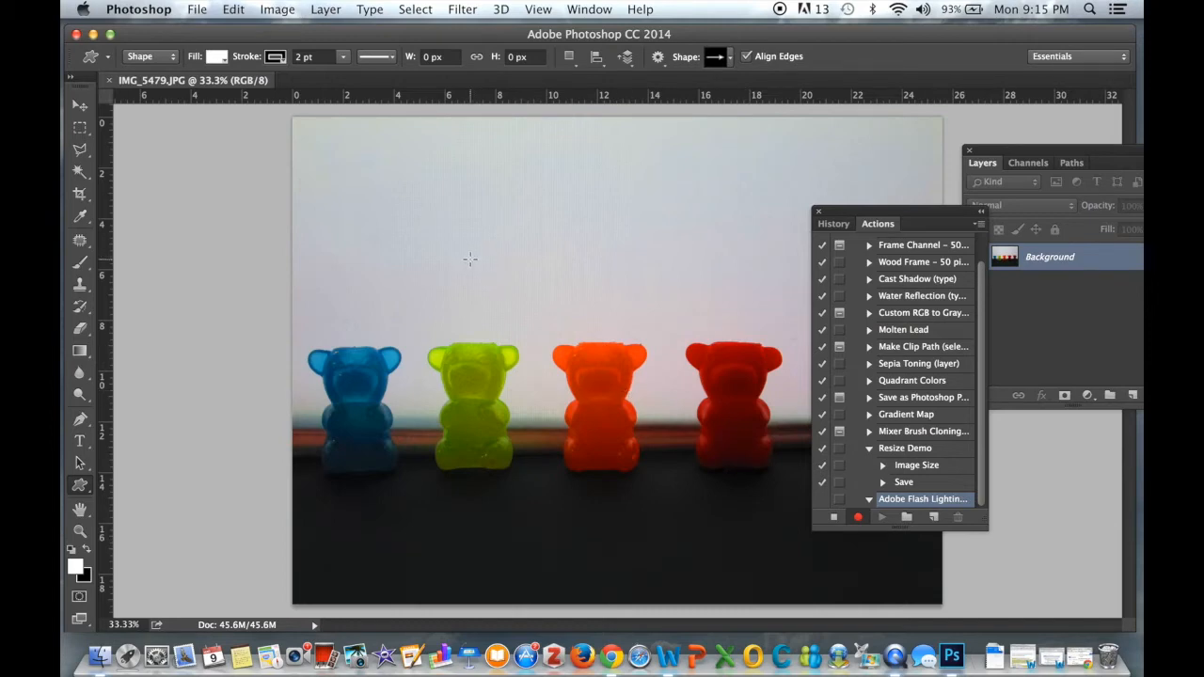
Resize the image to a width of 500 pixels, keeping proportions constrained, while the action records
{"action": "left_click", "coordinate": [281, 8]}
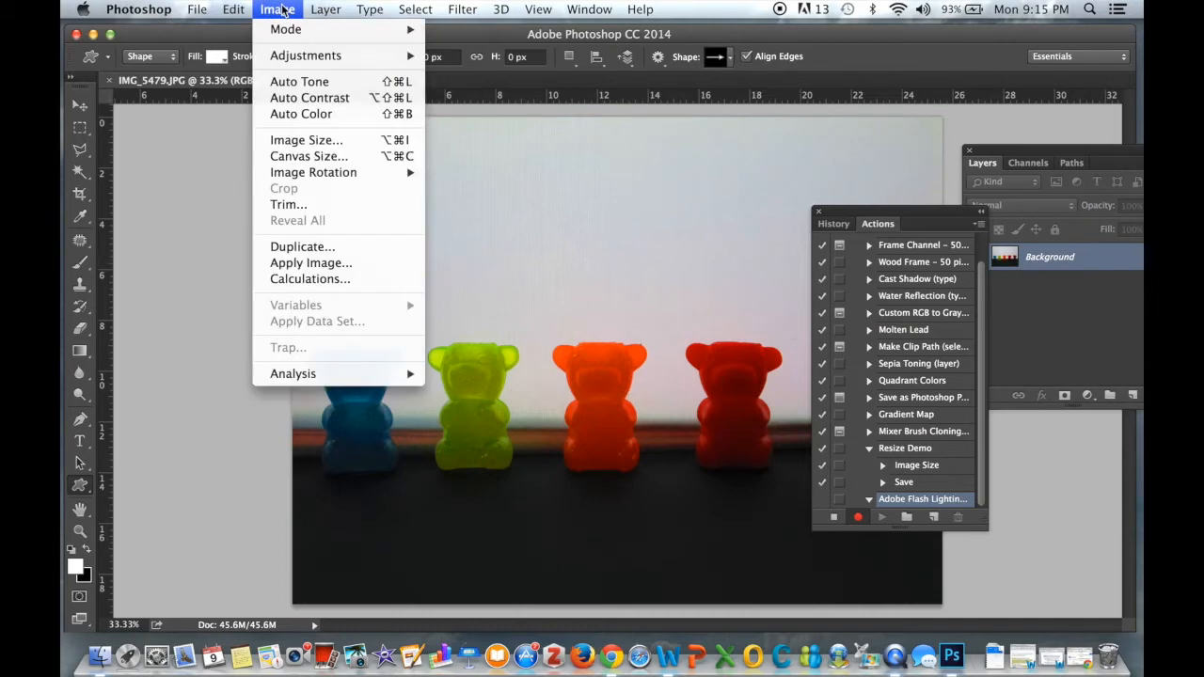
{"action": "left_click", "coordinate": [362, 147]}
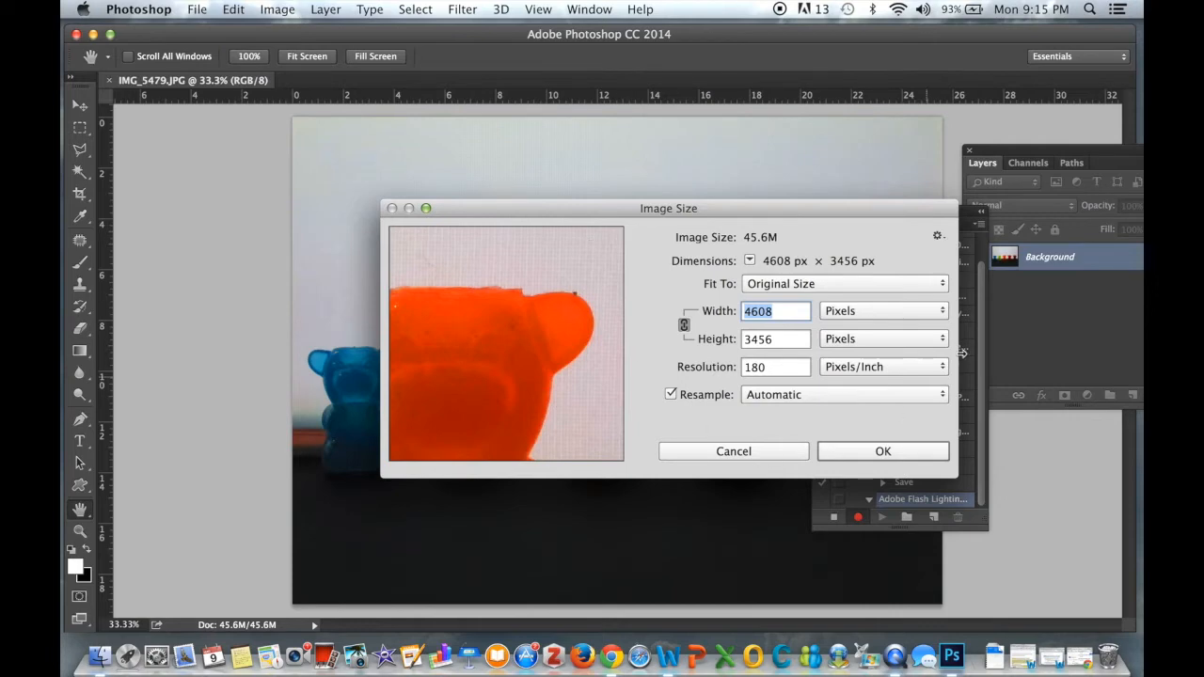
{"action": "left_click", "coordinate": [853, 314]}
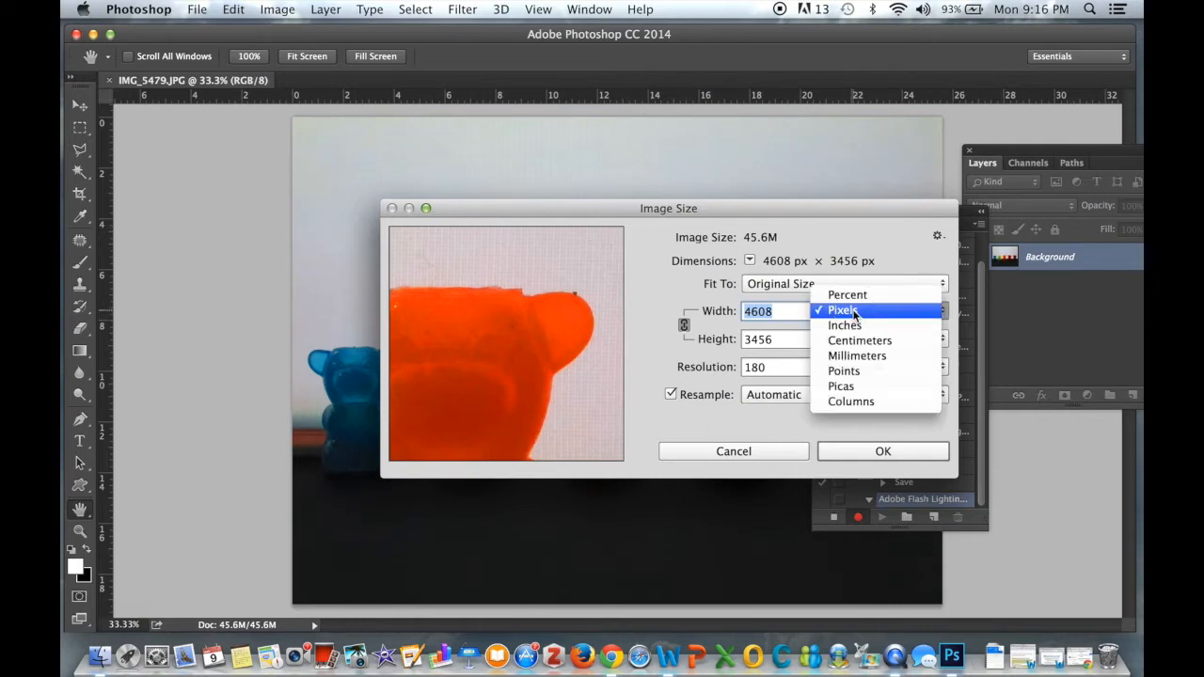
{"action": "left_click", "coordinate": [851, 325]}
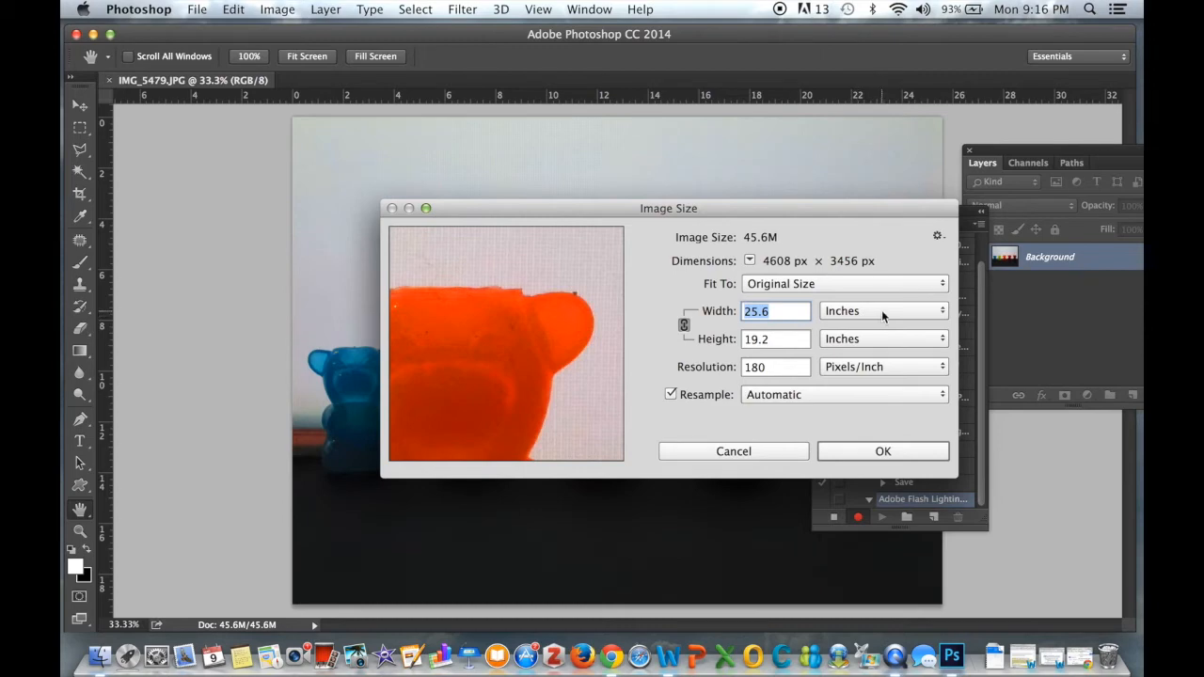
{"action": "left_click", "coordinate": [881, 313]}
{"action": "left_click", "coordinate": [881, 296]}
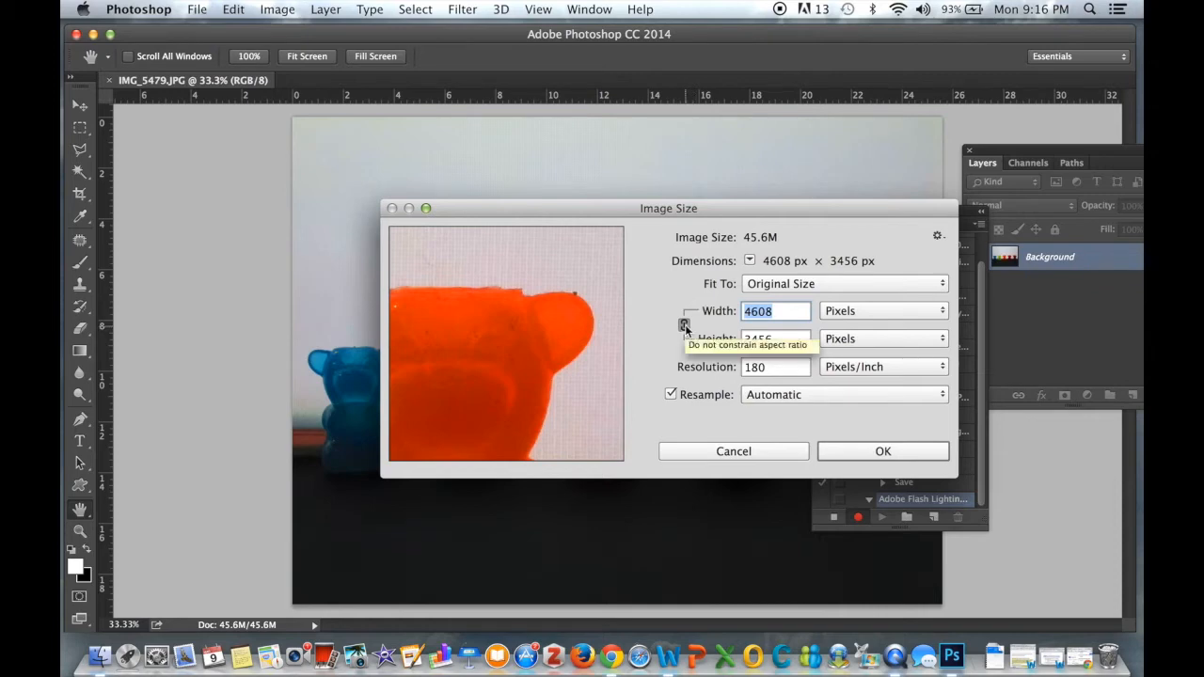
{"action": "left_click", "coordinate": [684, 326]}
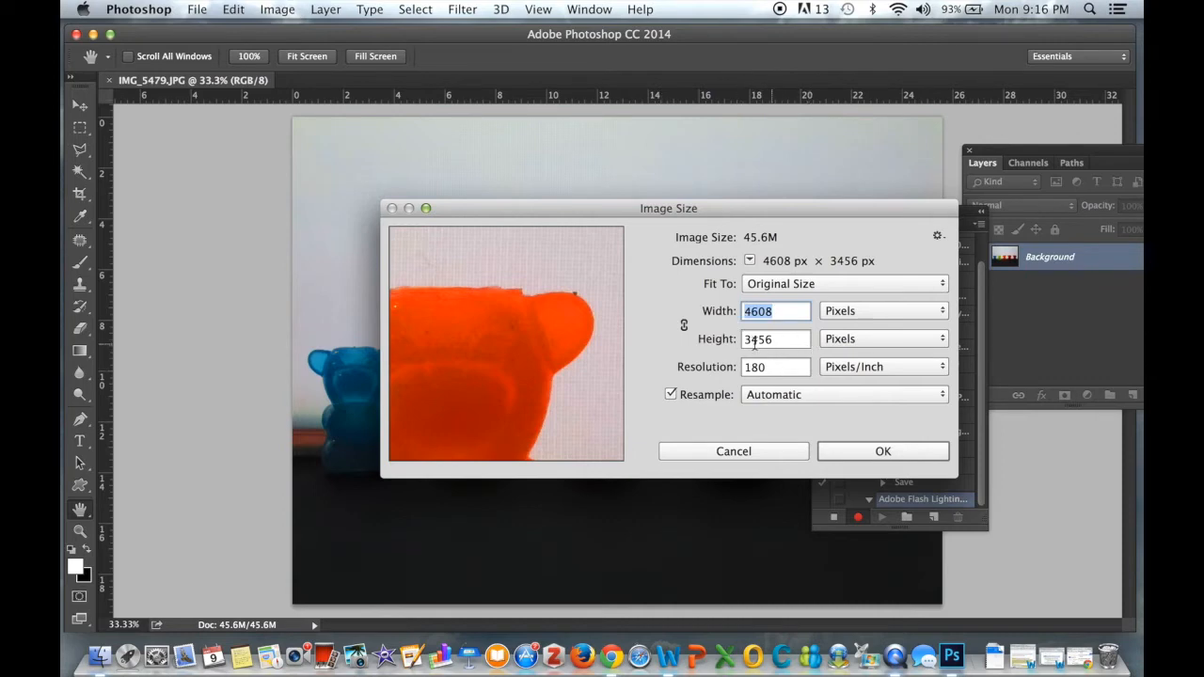
{"action": "left_click", "coordinate": [685, 324]}
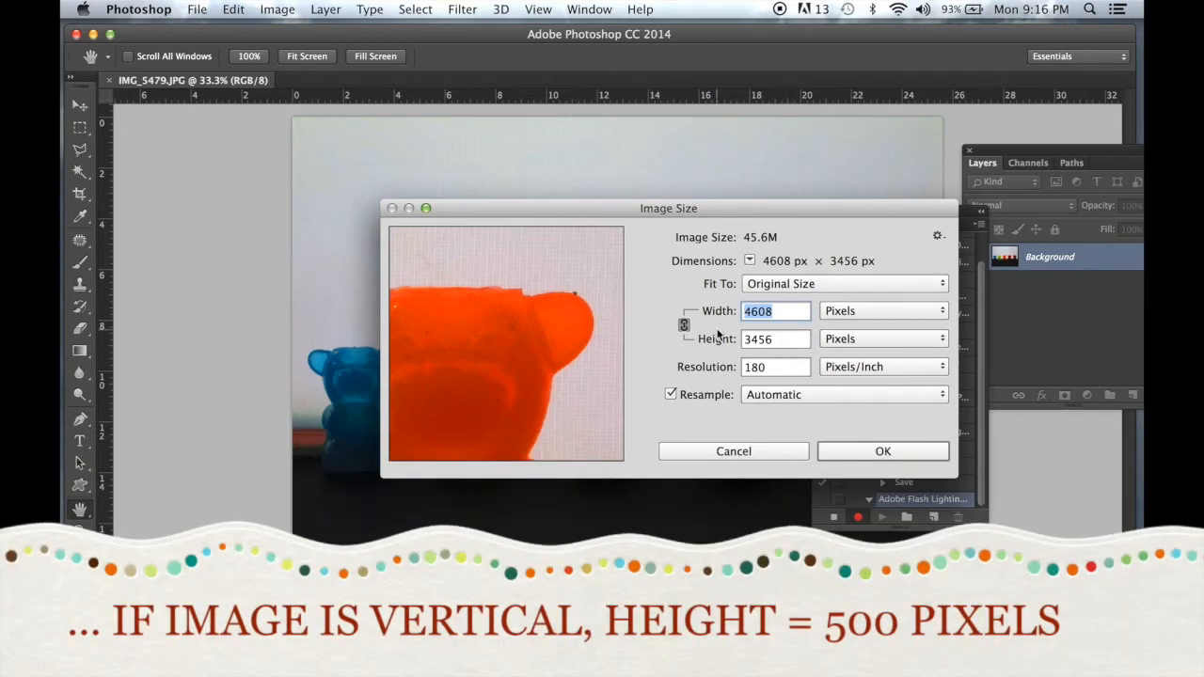
{"action": "key", "text": "Tab"}
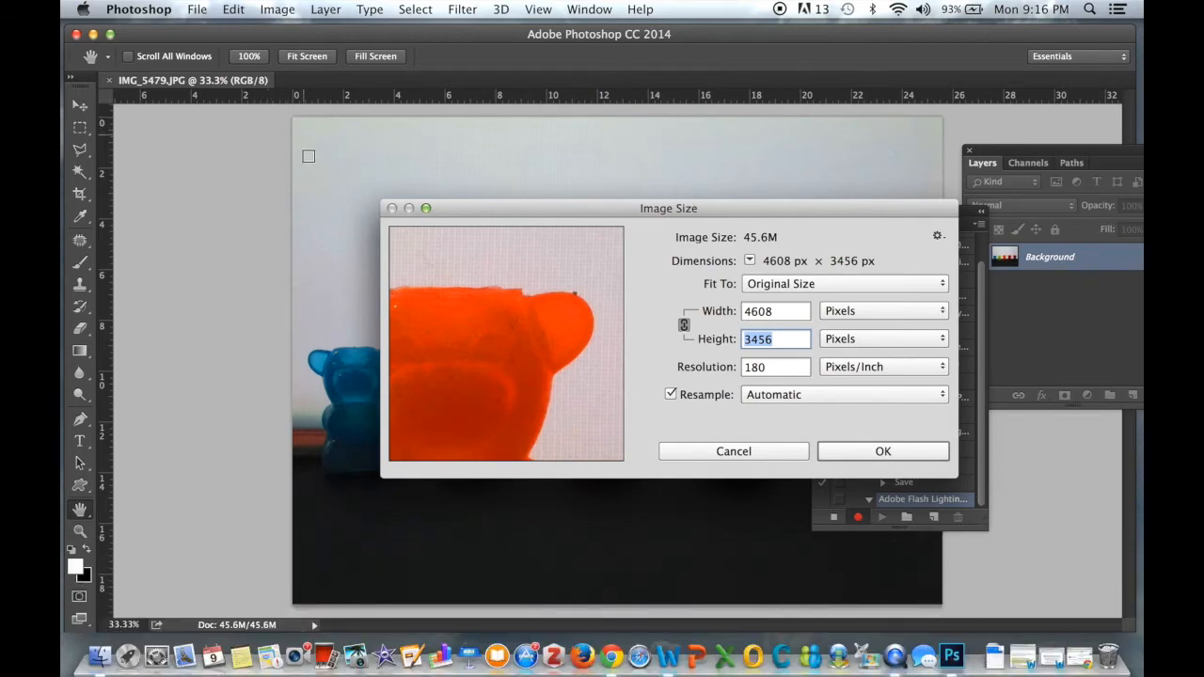
{"action": "double_click", "coordinate": [793, 311]}
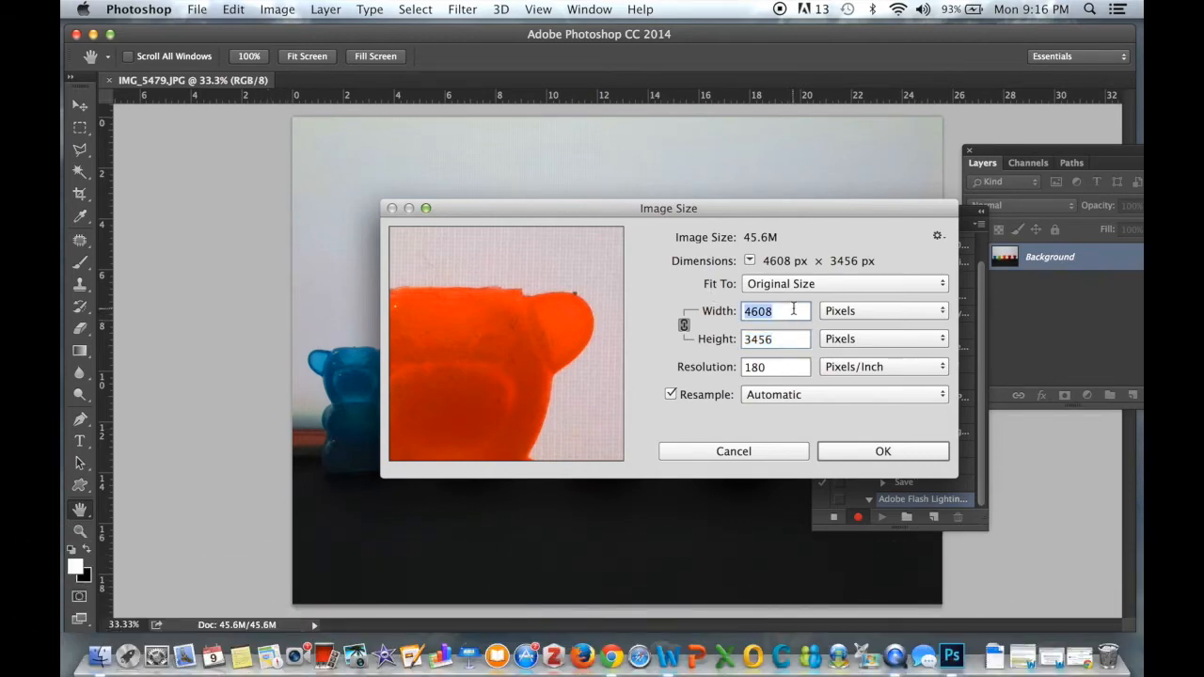
{"action": "type", "text": "500"}
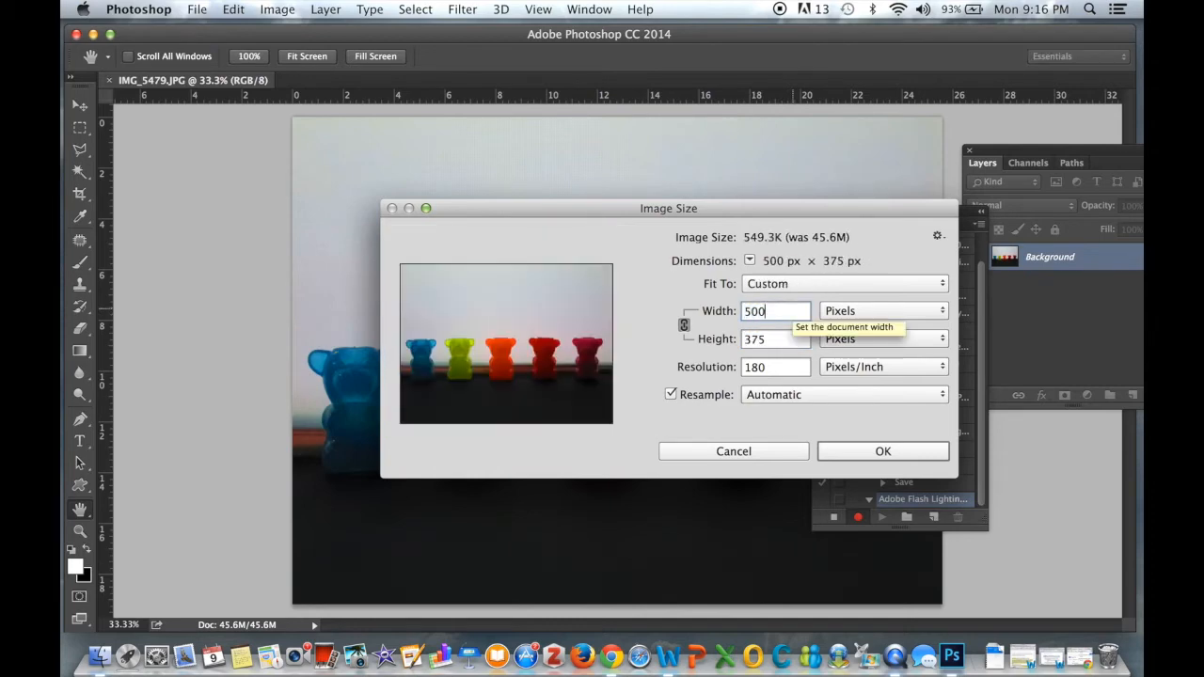
{"action": "left_click", "coordinate": [856, 453]}
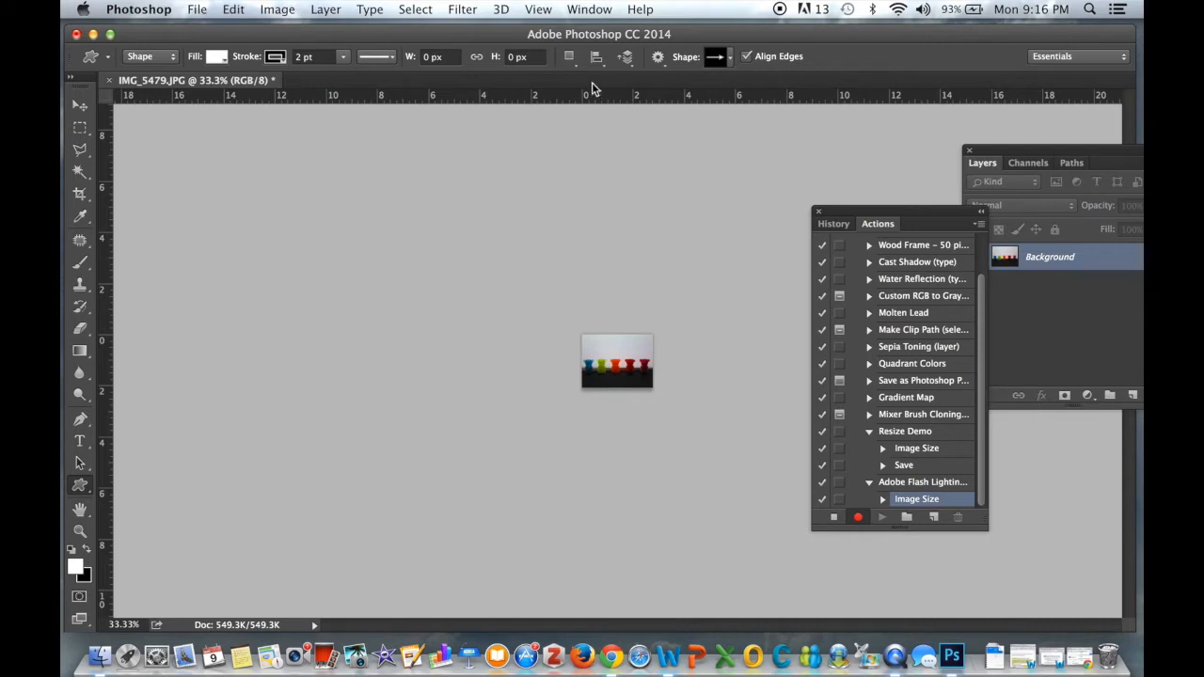
{"action": "left_click", "coordinate": [540, 9]}
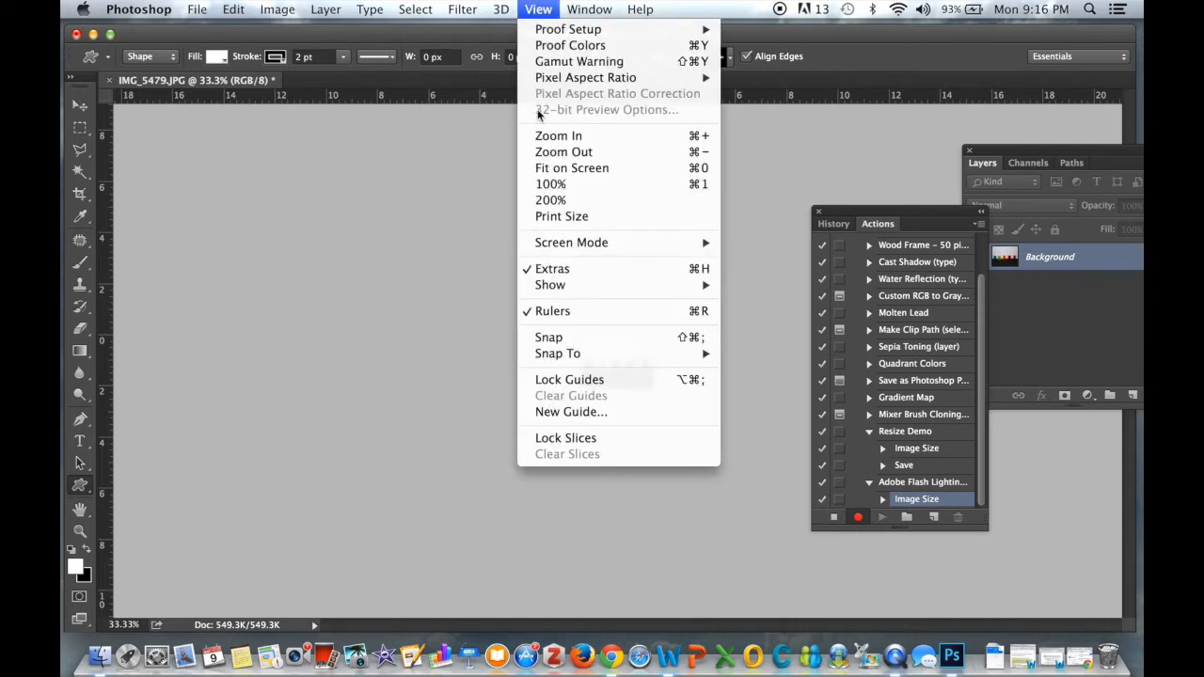
{"action": "left_click", "coordinate": [543, 6]}
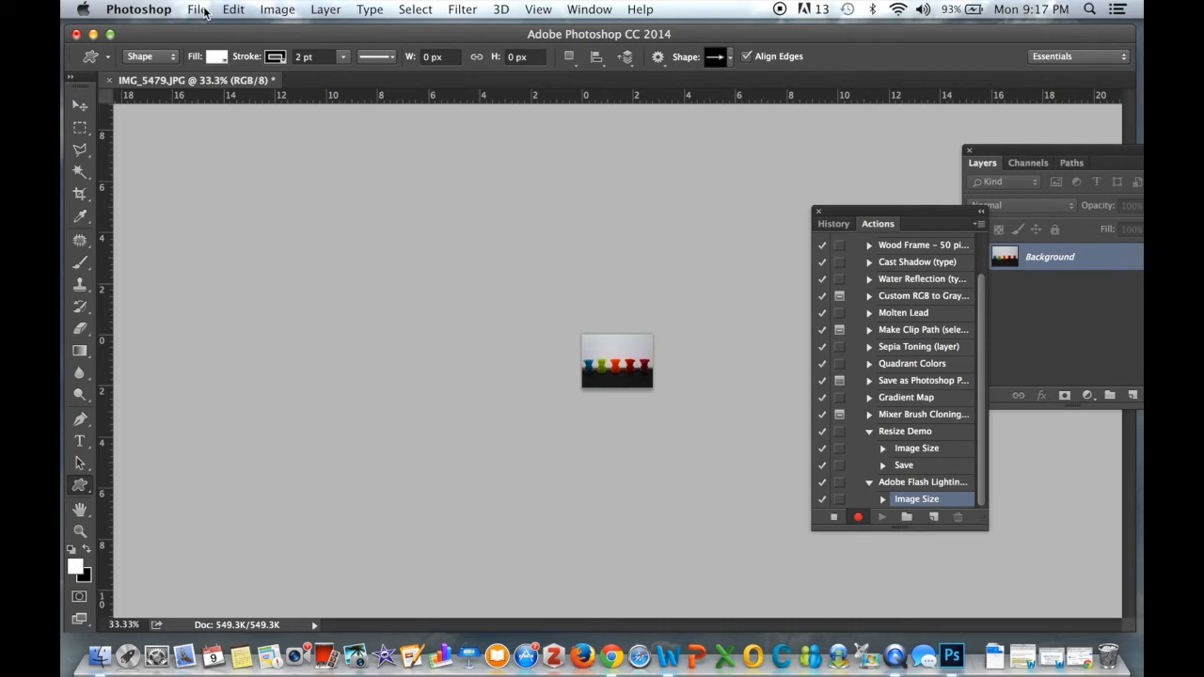
Start Save As and browse to the Lighting & Composition TAKE 3 MY COPY folder
{"action": "left_click", "coordinate": [200, 8]}
{"action": "left_click", "coordinate": [218, 185]}
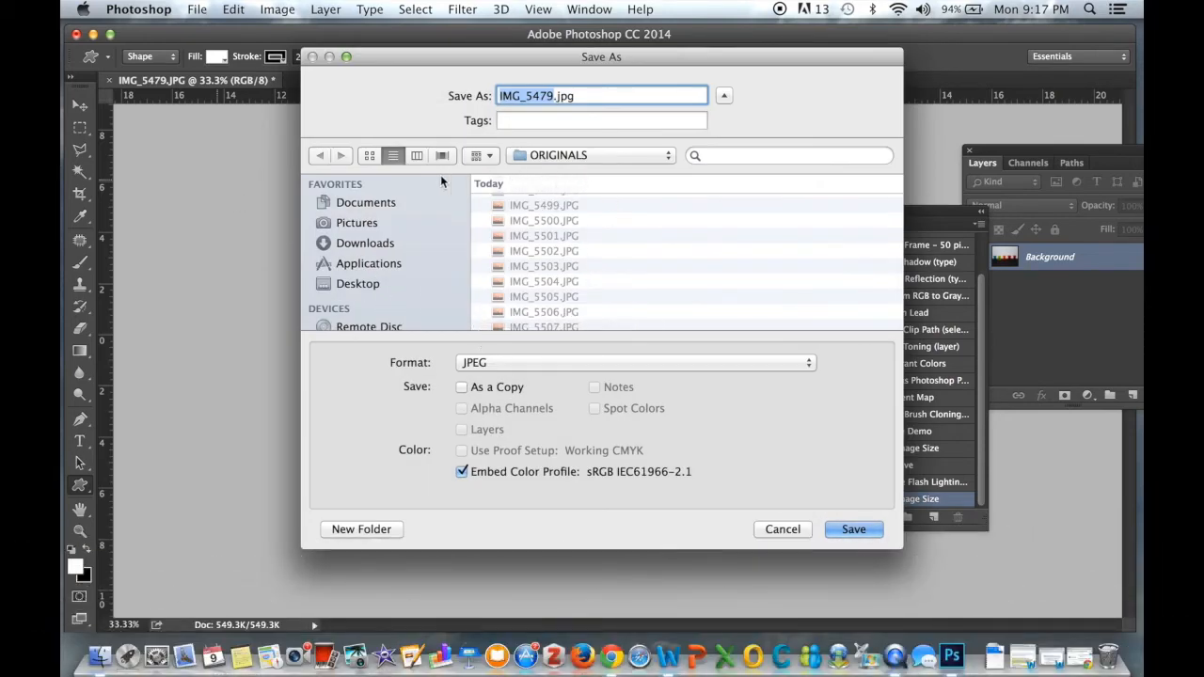
{"action": "left_click", "coordinate": [415, 155]}
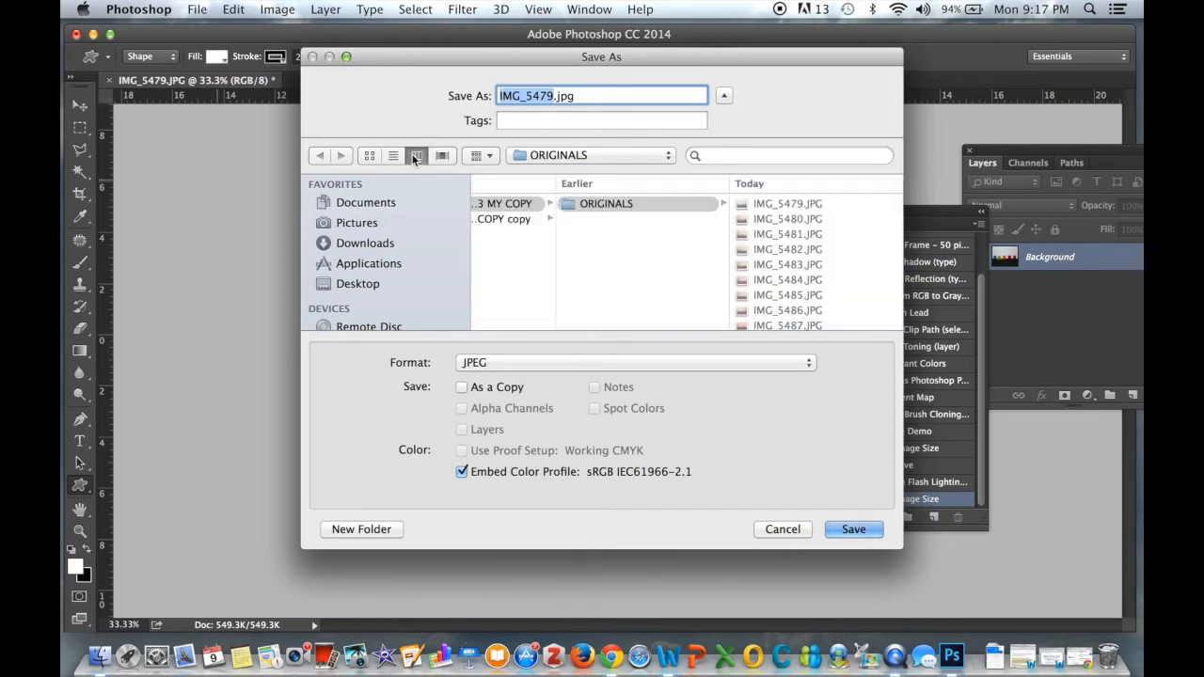
{"action": "left_click", "coordinate": [519, 205]}
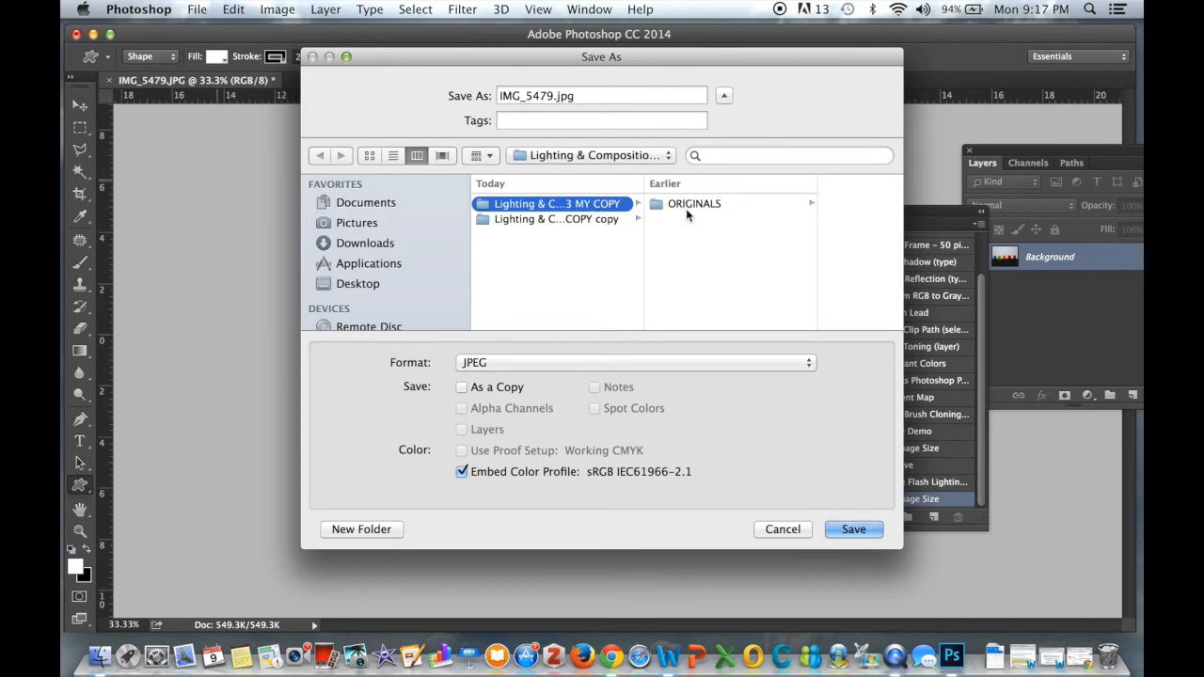
{"action": "left_click", "coordinate": [722, 203]}
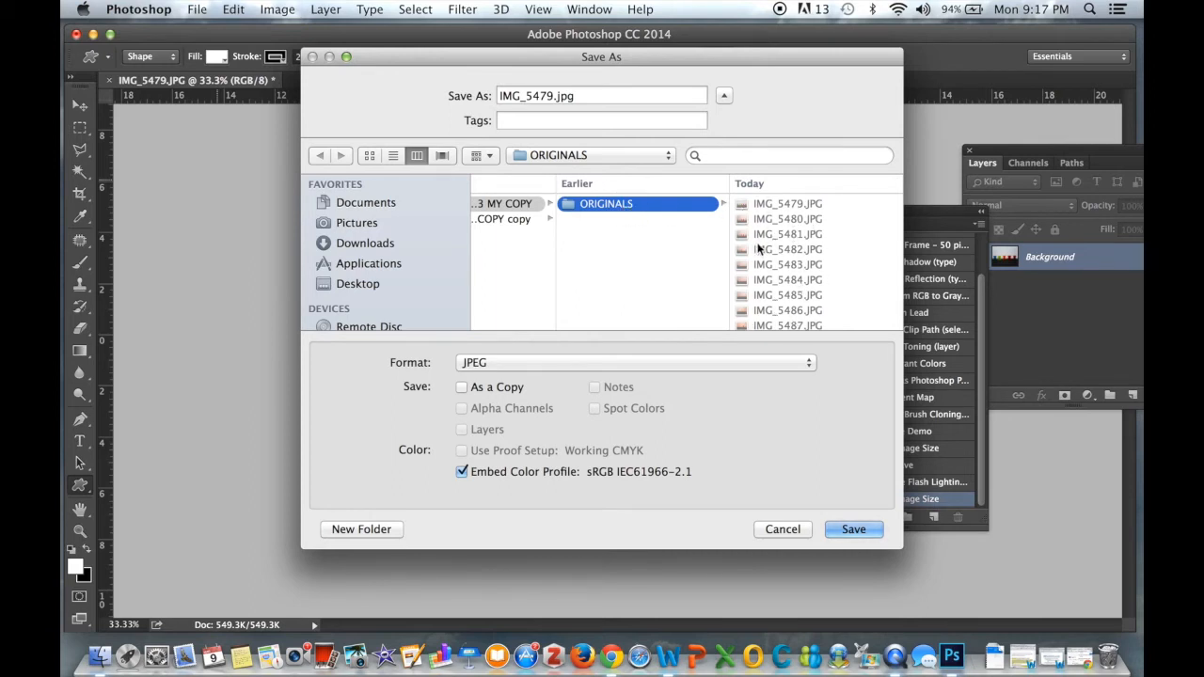
{"action": "left_click", "coordinate": [509, 207]}
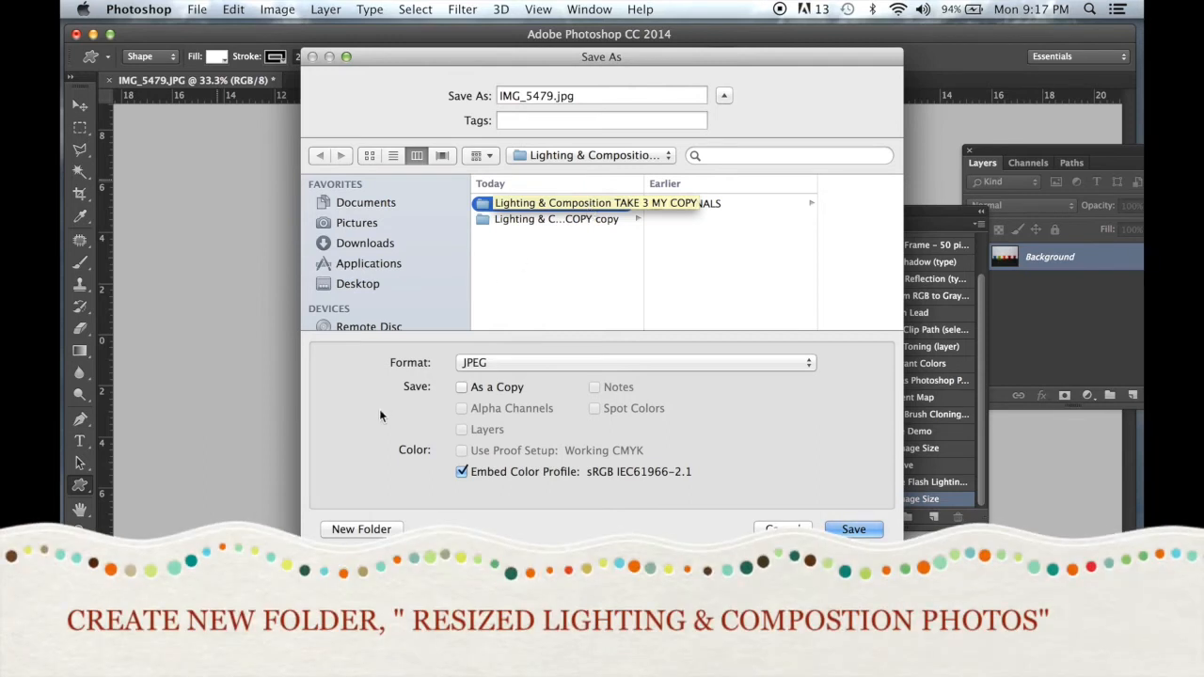
Create a new folder named RESIZED Lighting & Composition Photos in that location
{"action": "left_click", "coordinate": [361, 530]}
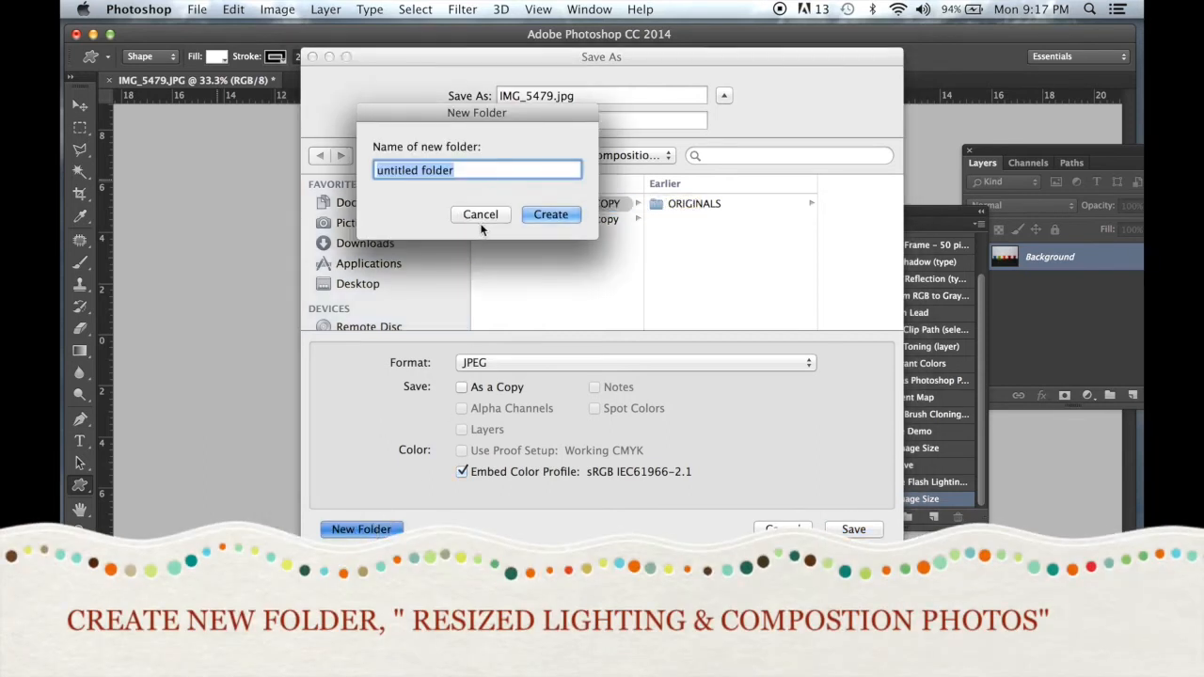
{"action": "type", "text": "R"}
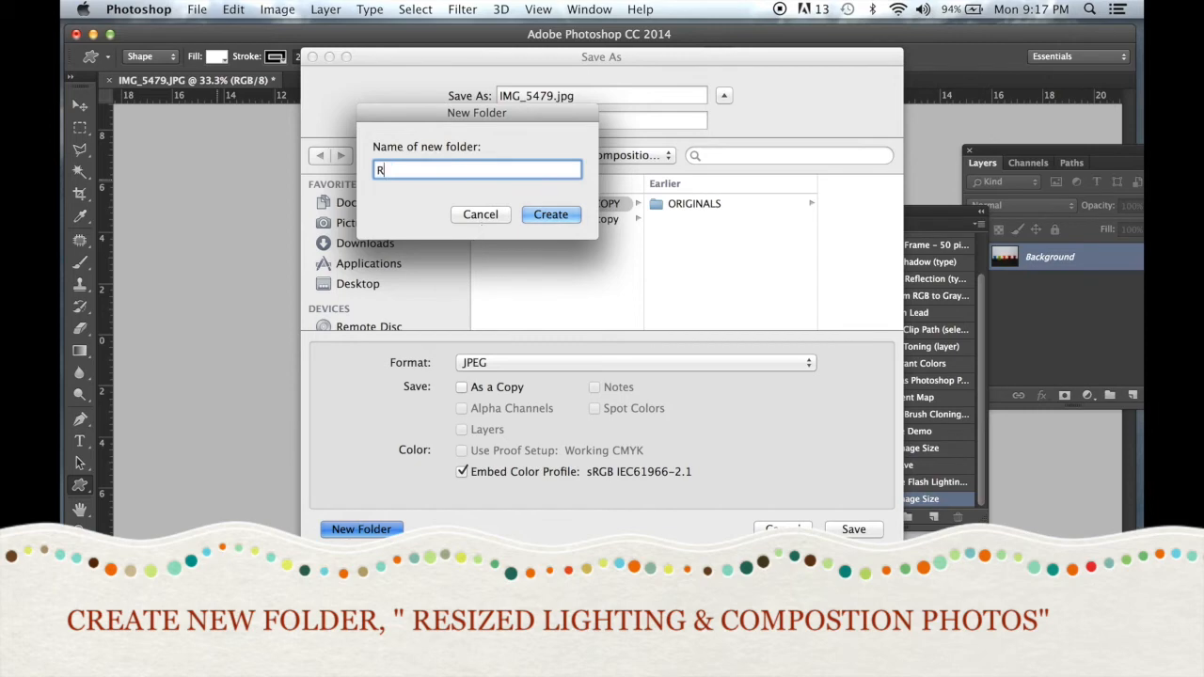
{"action": "type", "text": "ESIZED Lighting & c"}
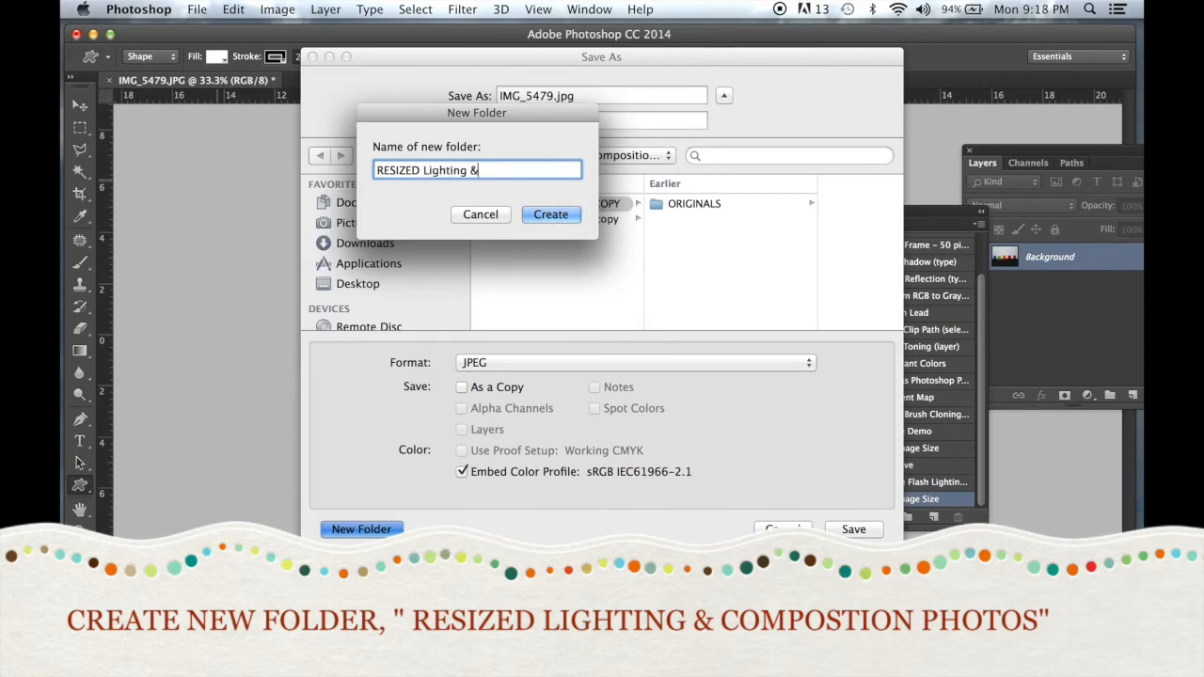
{"action": "key", "text": "BackSpace"}
{"action": "type", "text": "Composition Photos"}
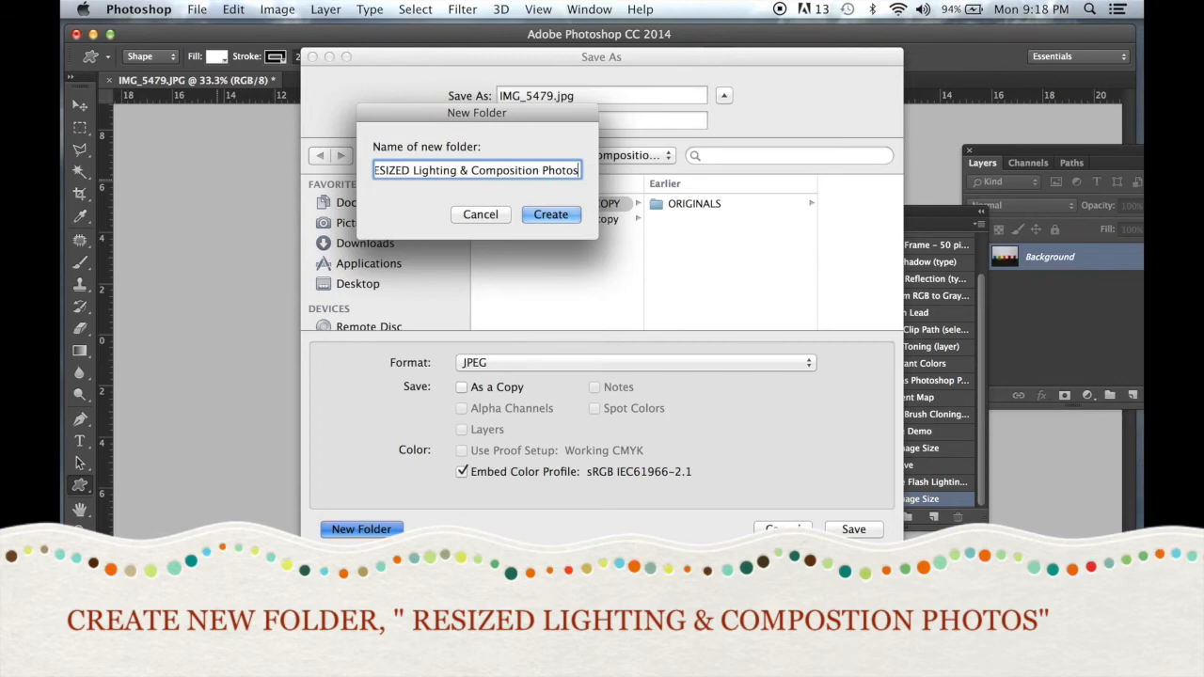
{"action": "left_click", "coordinate": [555, 215]}
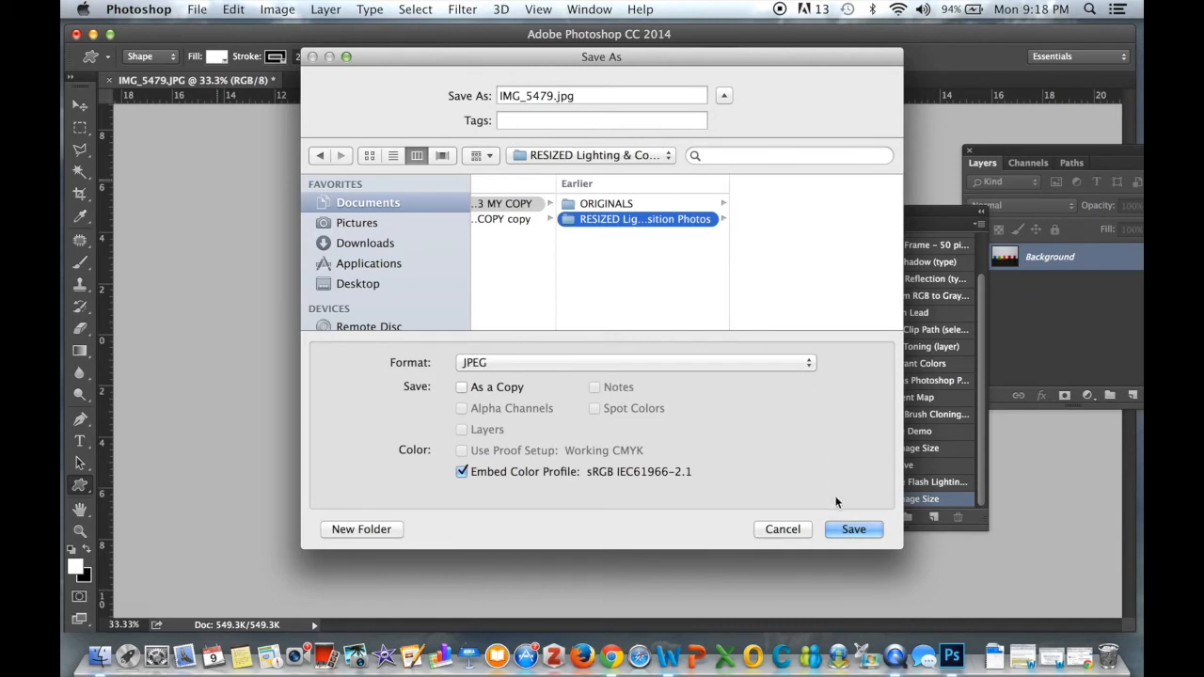
Save the image as a JPEG at quality 12 in the new folder and stop recording the action
{"action": "left_click", "coordinate": [851, 529]}
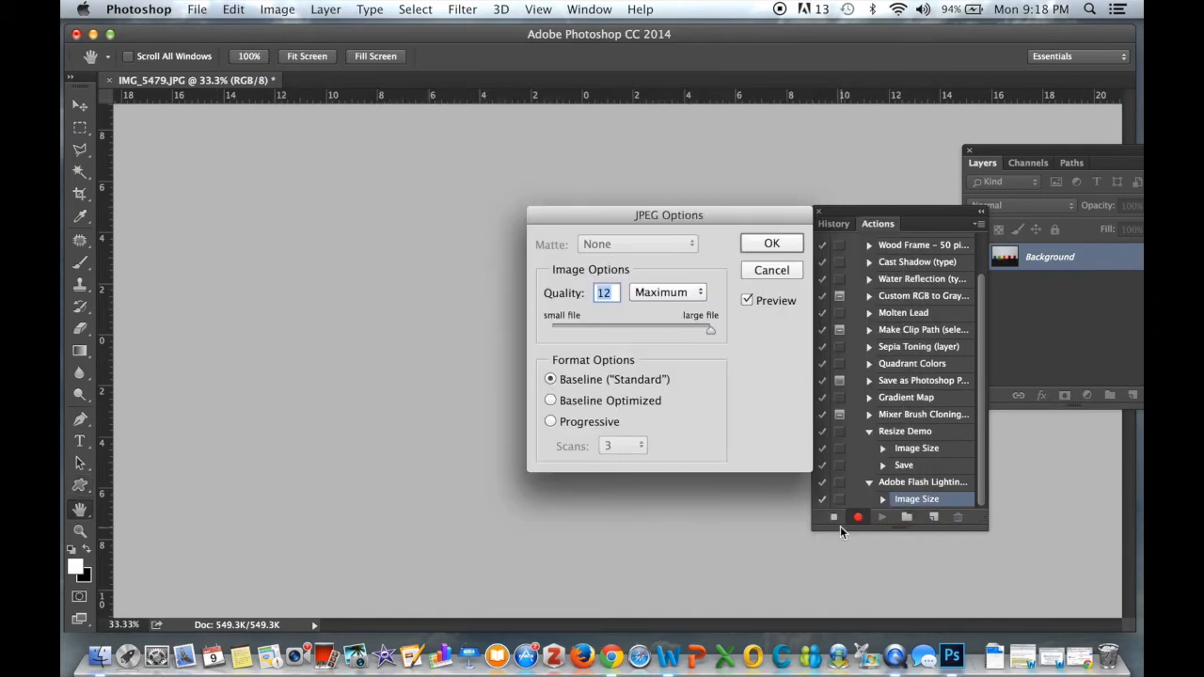
{"action": "left_click", "coordinate": [770, 243]}
{"action": "key", "text": "u"}
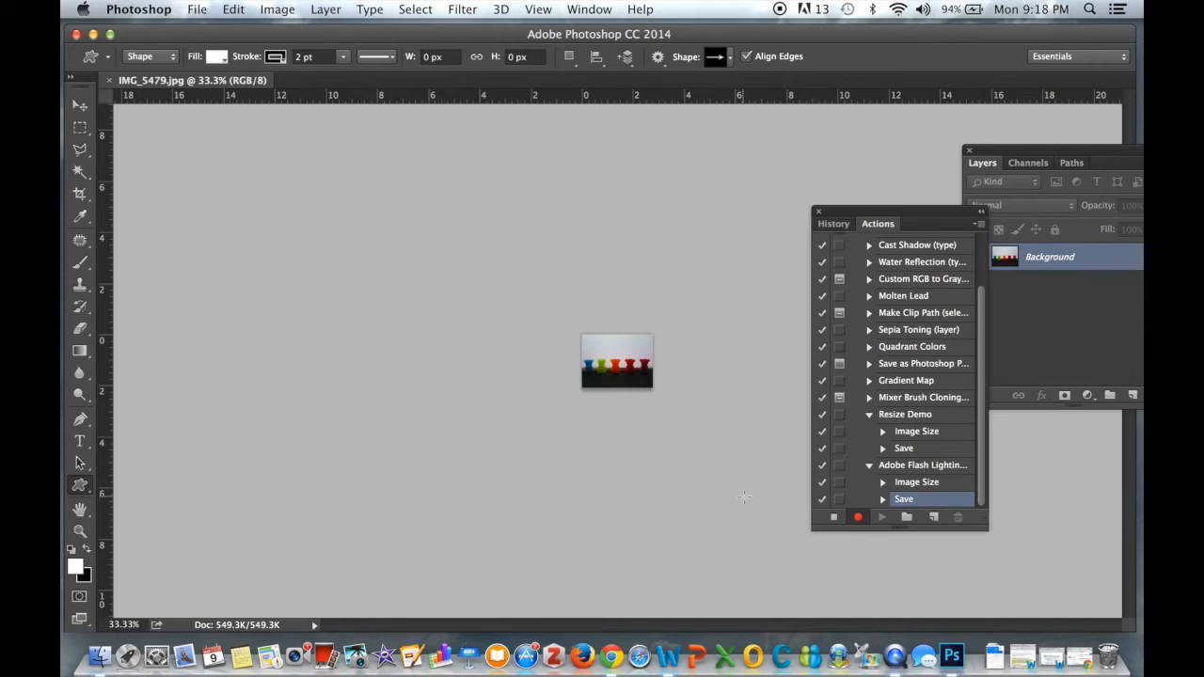
{"action": "left_click", "coordinate": [833, 519]}
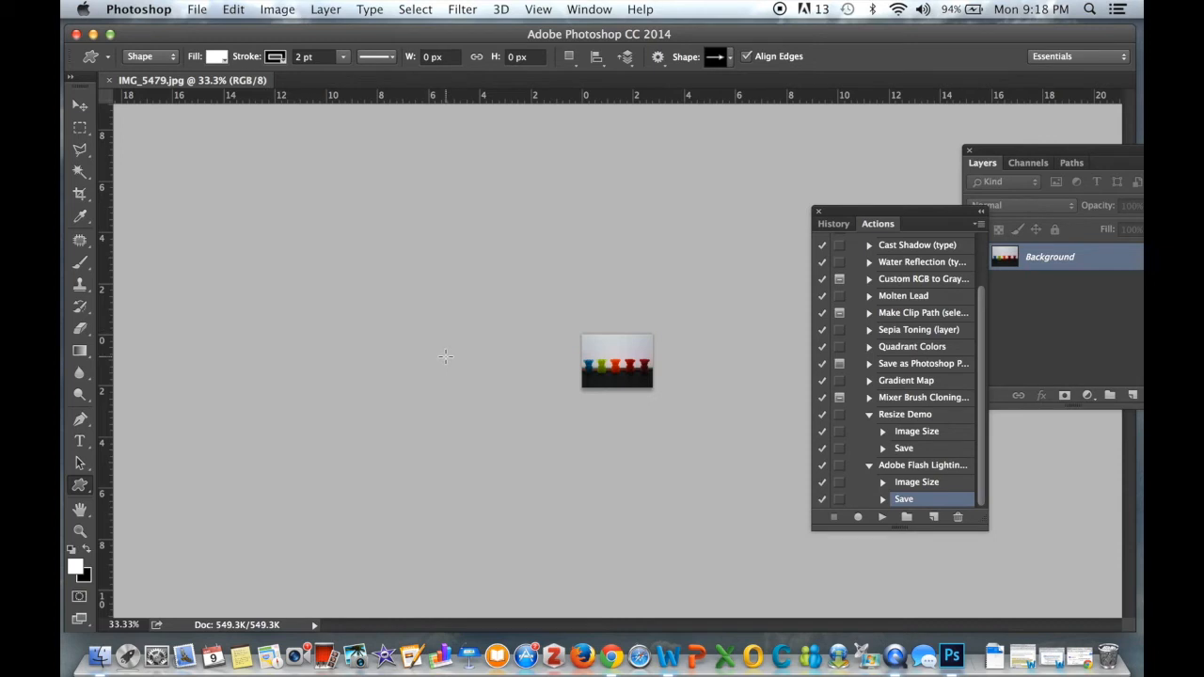
Open the Batch automation and select the Adobe Flash Lighting & Compostition Stop Motion action to play
{"action": "left_click", "coordinate": [198, 8]}
{"action": "mouse_move", "coordinate": [226, 393]}
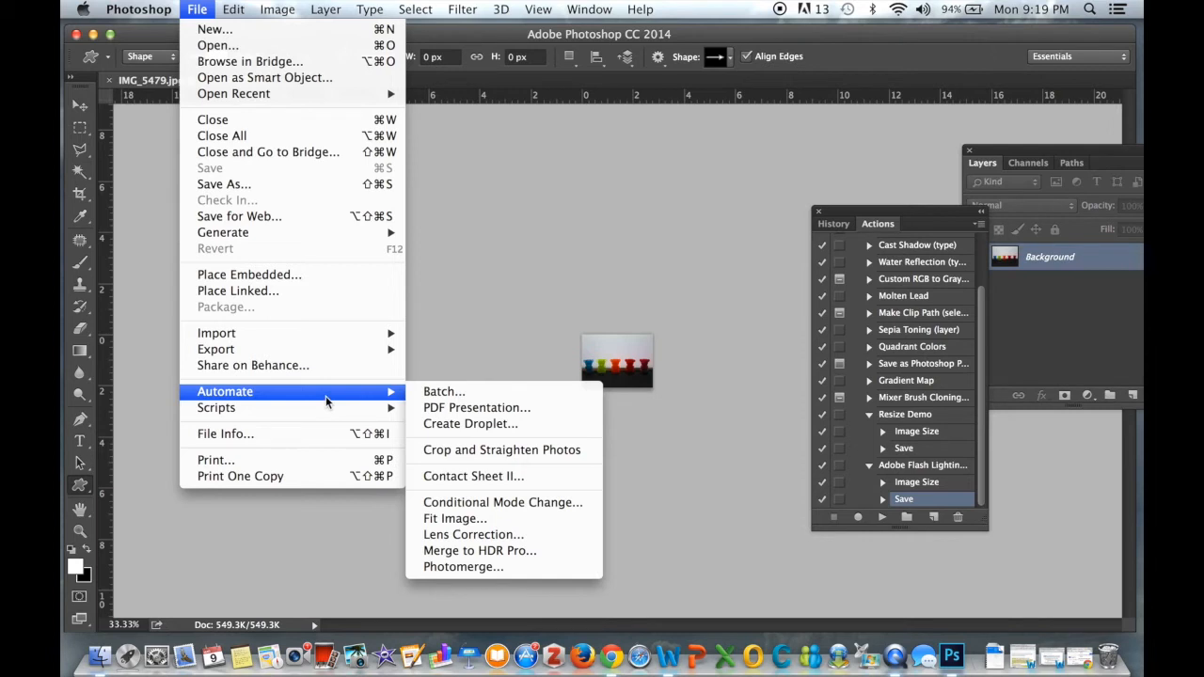
{"action": "left_click", "coordinate": [477, 393]}
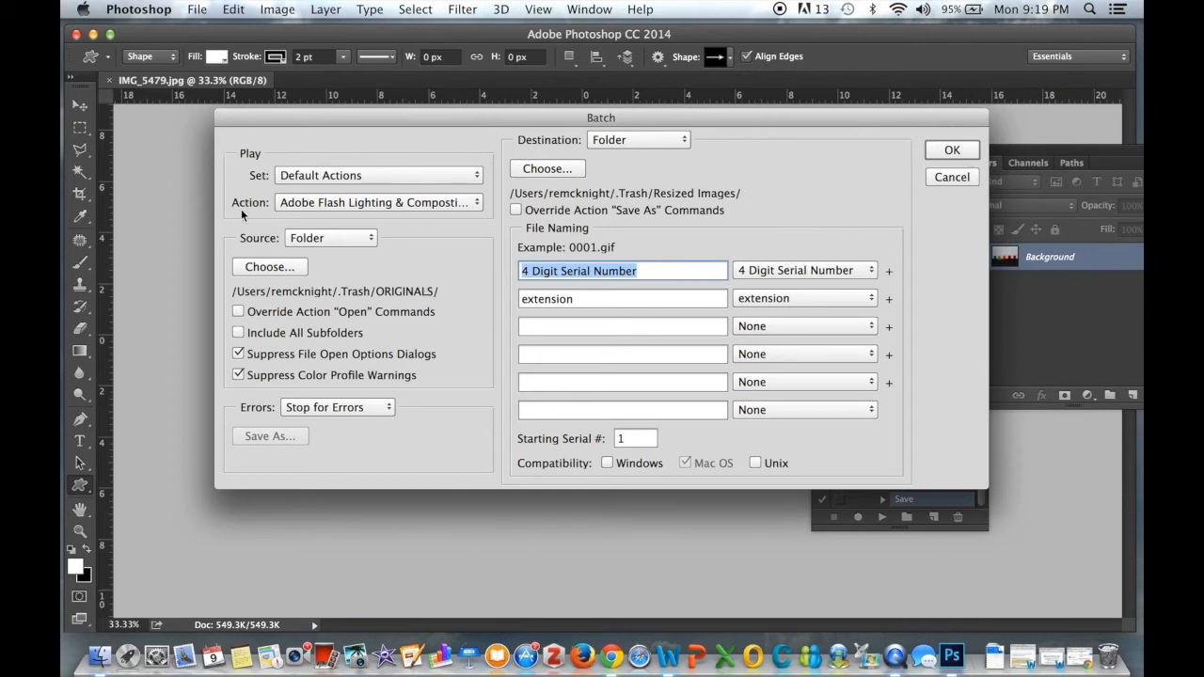
{"action": "left_click", "coordinate": [340, 201]}
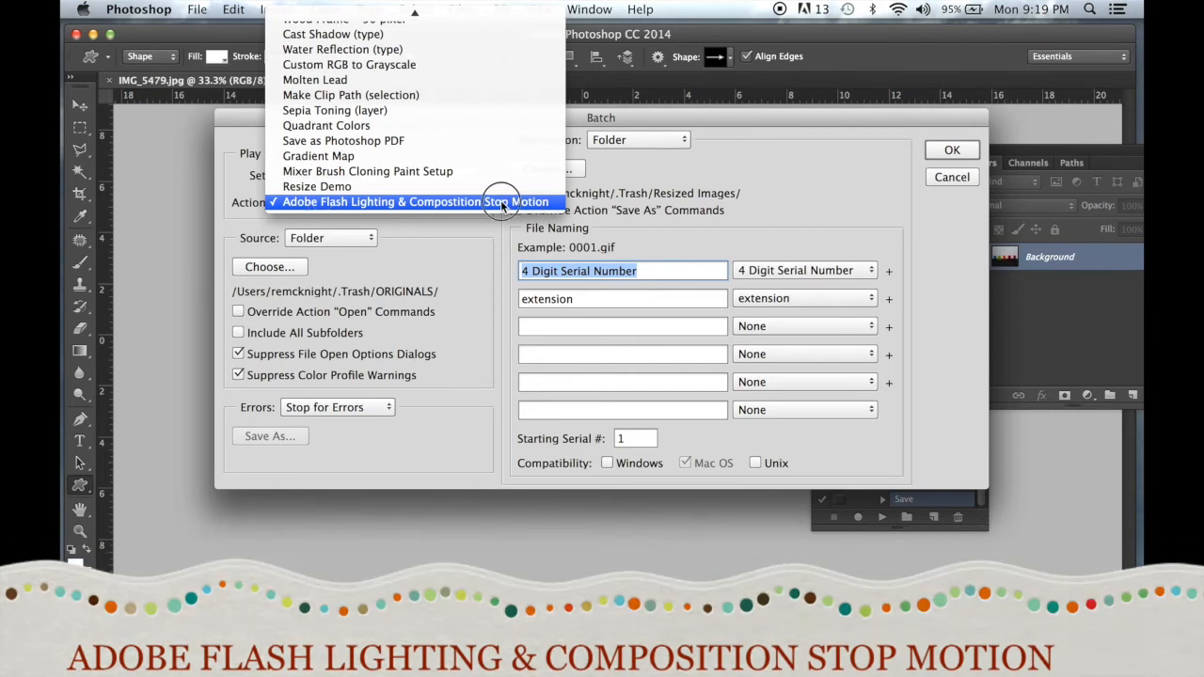
{"action": "left_click", "coordinate": [517, 203]}
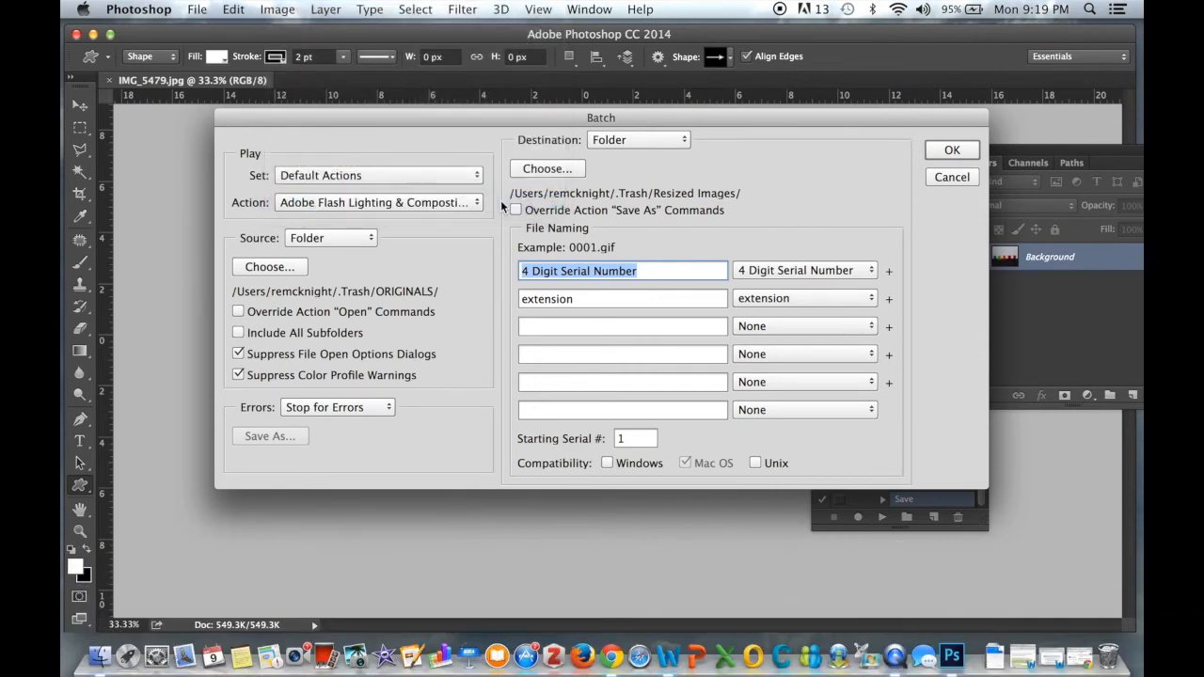
Set the batch source folder to ORIGINALS inside Documents > Digital ART Class > Lighting & Composition TAKE 3 MY COPY
{"action": "left_click", "coordinate": [281, 269]}
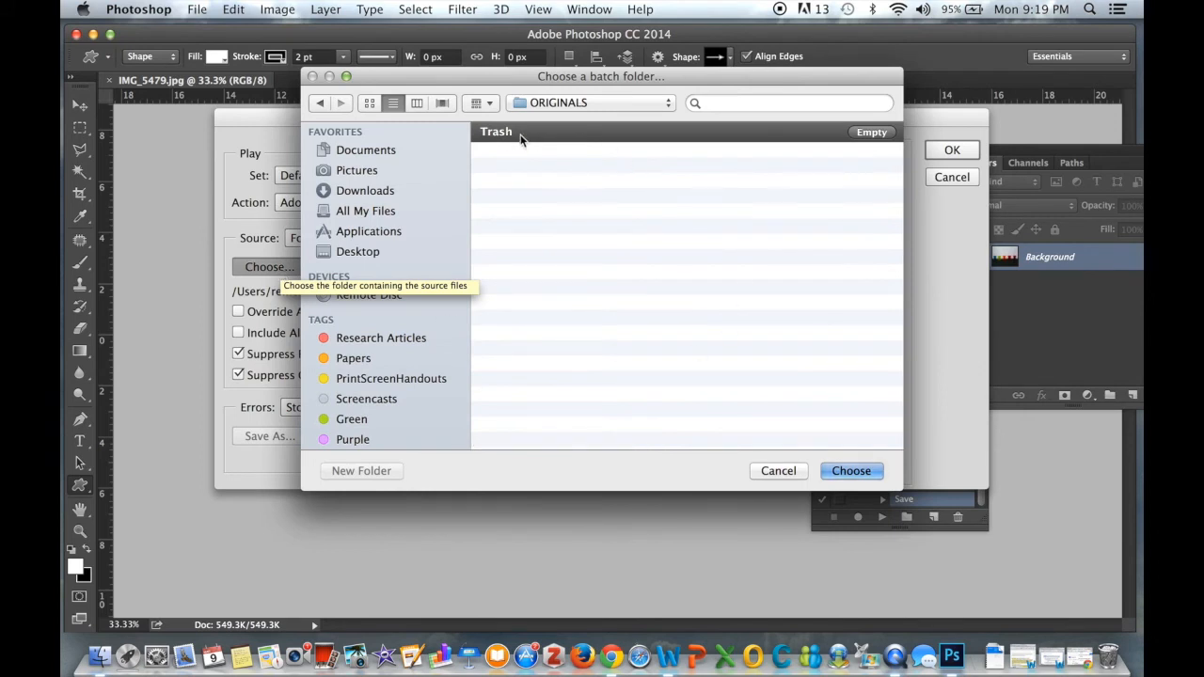
{"action": "left_click", "coordinate": [377, 151]}
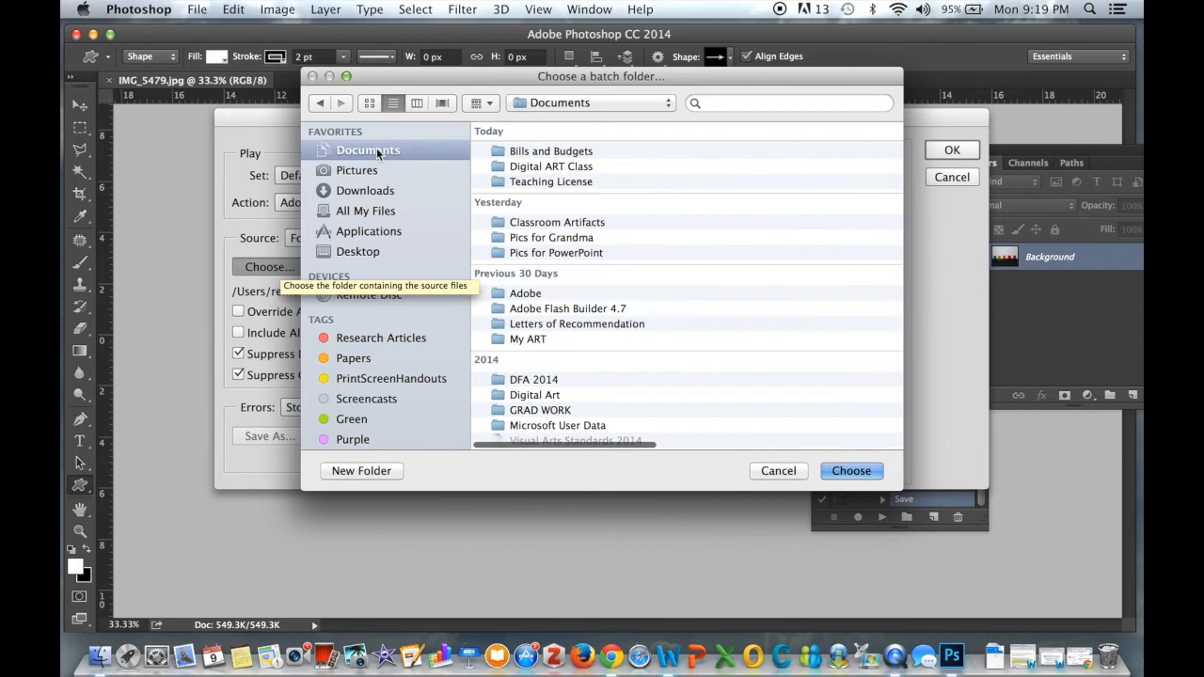
{"action": "double_click", "coordinate": [543, 168]}
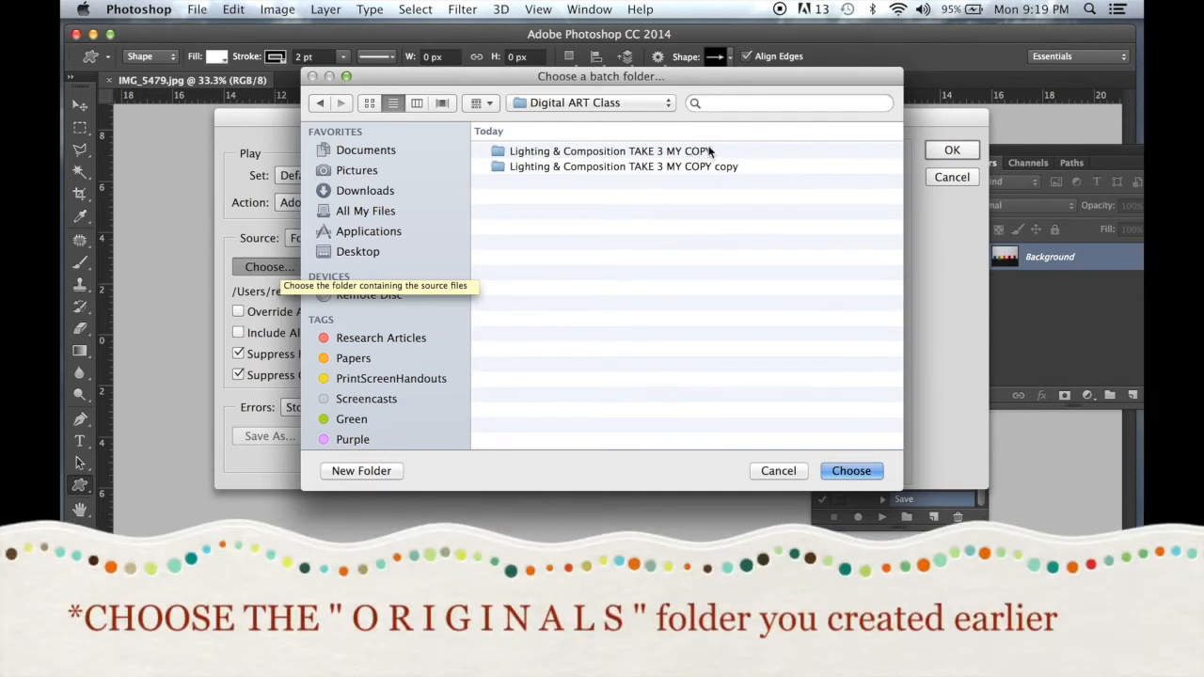
{"action": "left_click", "coordinate": [607, 153]}
{"action": "double_click", "coordinate": [607, 153]}
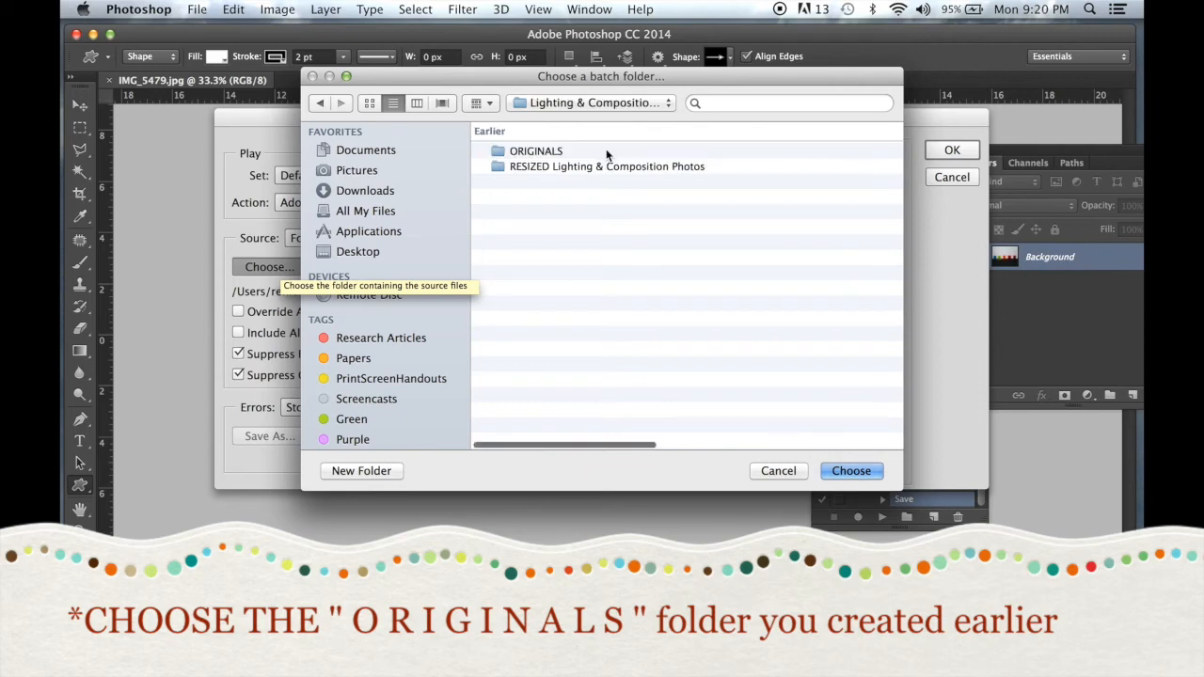
{"action": "left_click", "coordinate": [521, 153]}
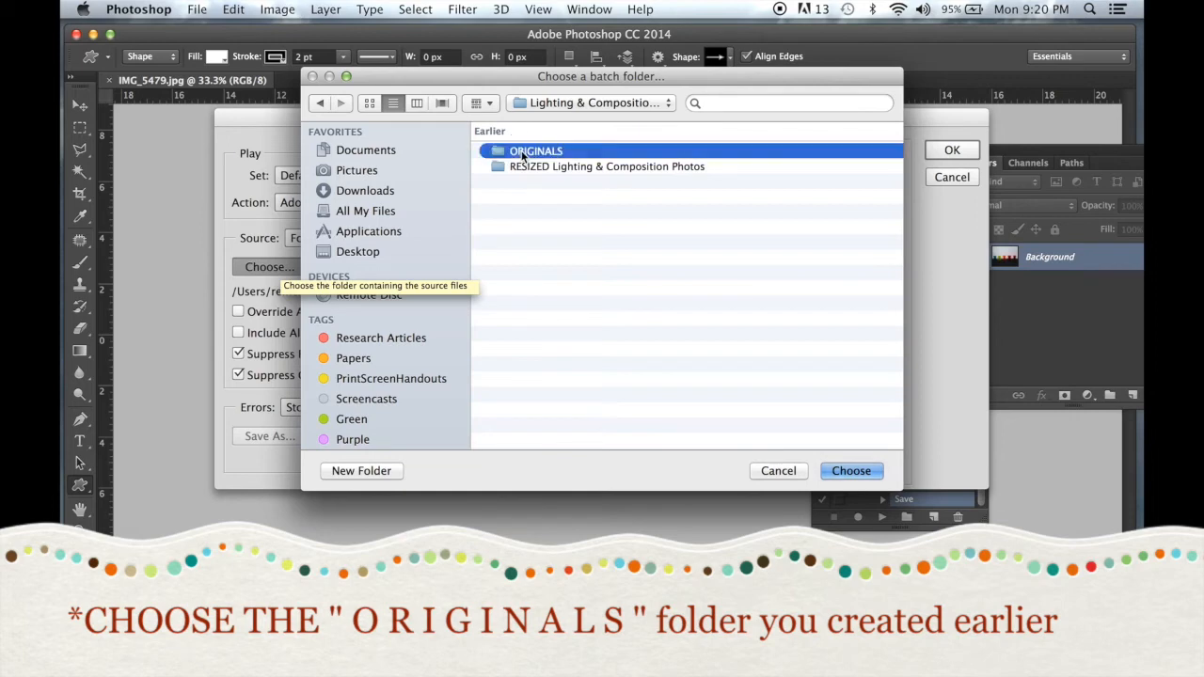
{"action": "double_click", "coordinate": [521, 153]}
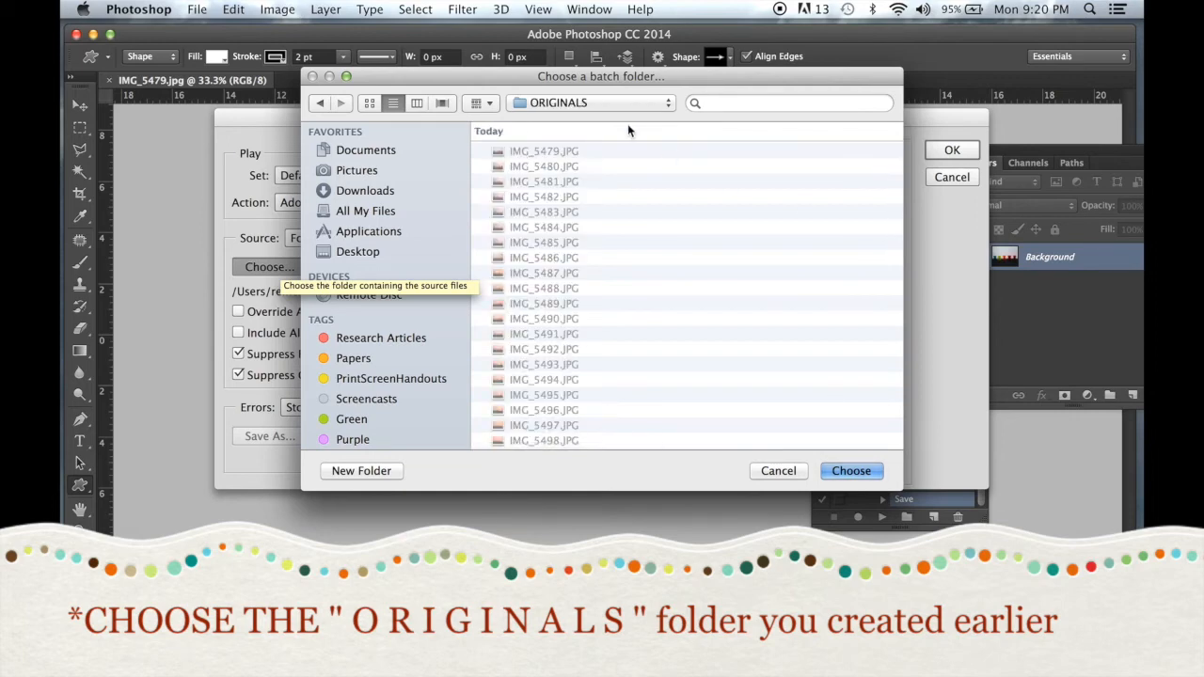
{"action": "left_click", "coordinate": [854, 471]}
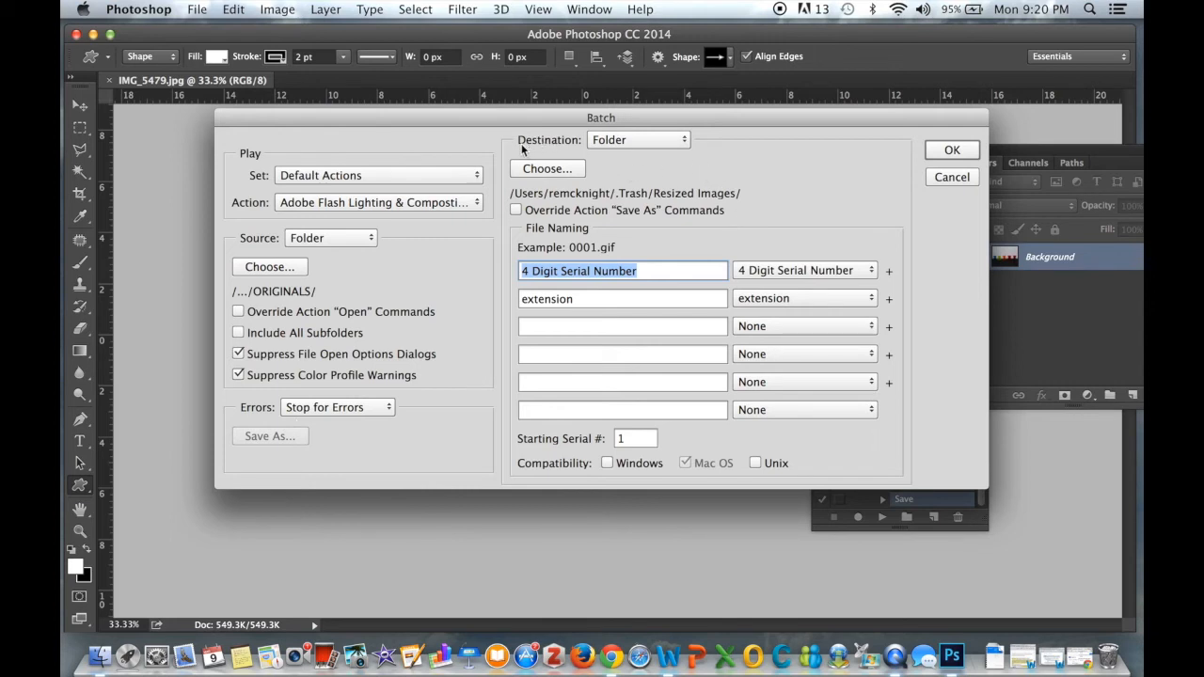
Set the batch destination folder to RESIZED Lighting & Composition Photos in the same Lighting & Composition TAKE 3 MY COPY folder
{"action": "left_click", "coordinate": [576, 169]}
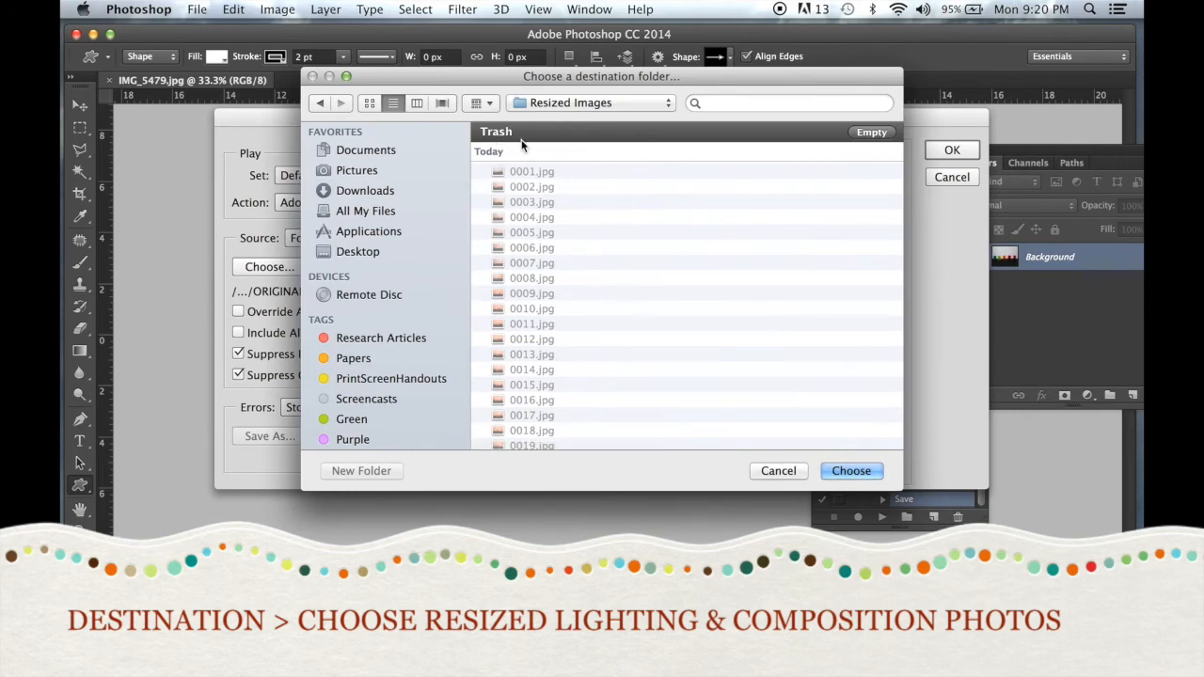
{"action": "left_click", "coordinate": [363, 151]}
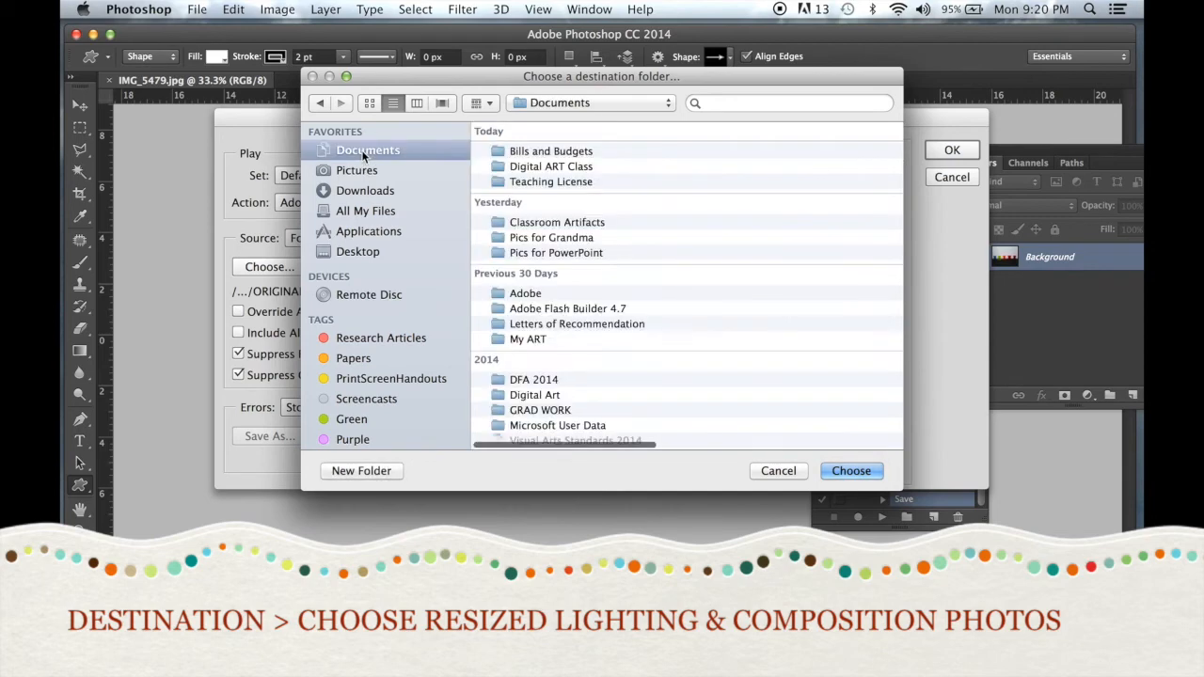
{"action": "double_click", "coordinate": [525, 167]}
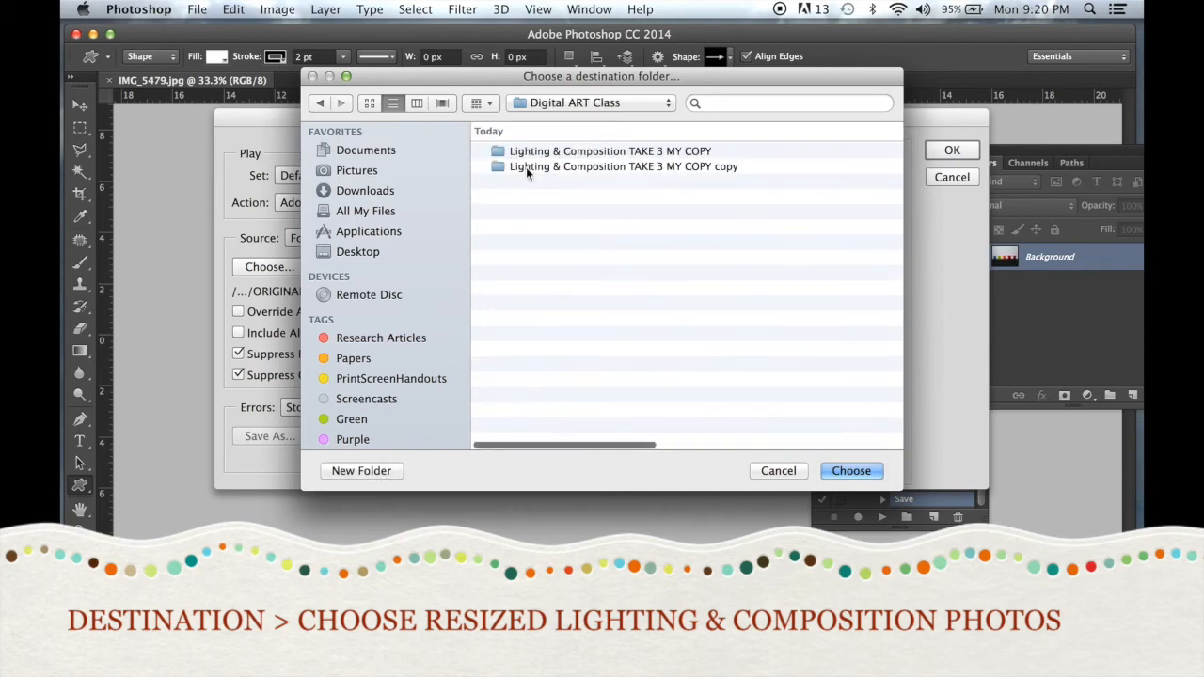
{"action": "double_click", "coordinate": [534, 152]}
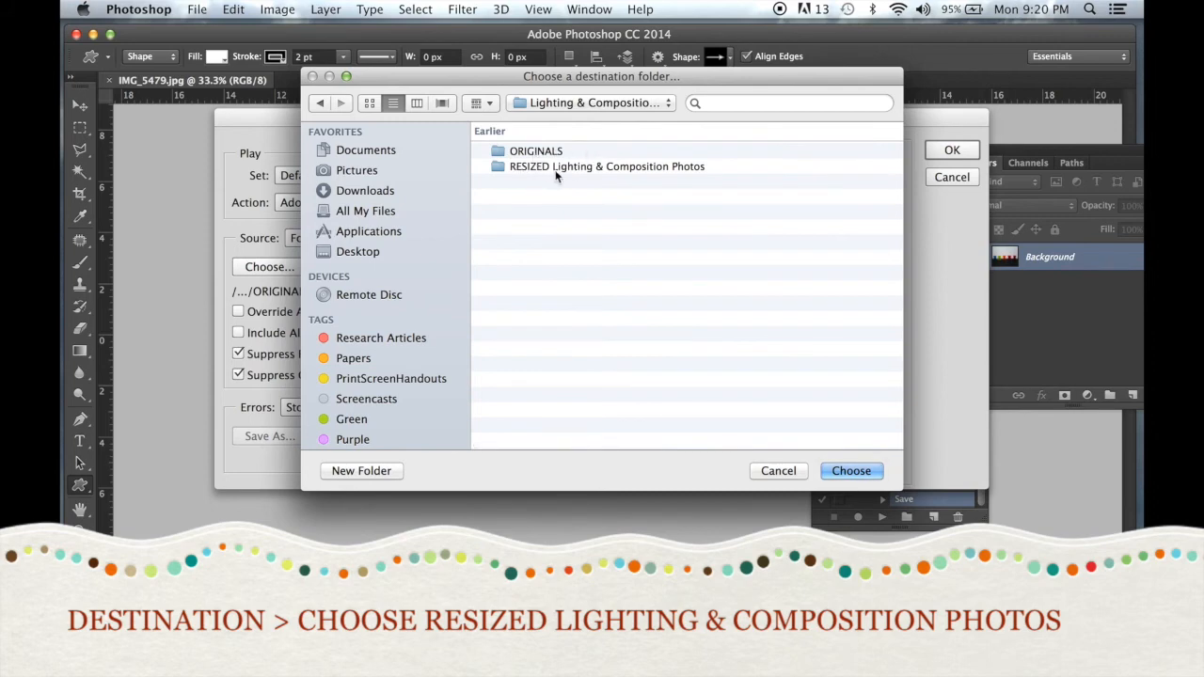
{"action": "left_click", "coordinate": [681, 173]}
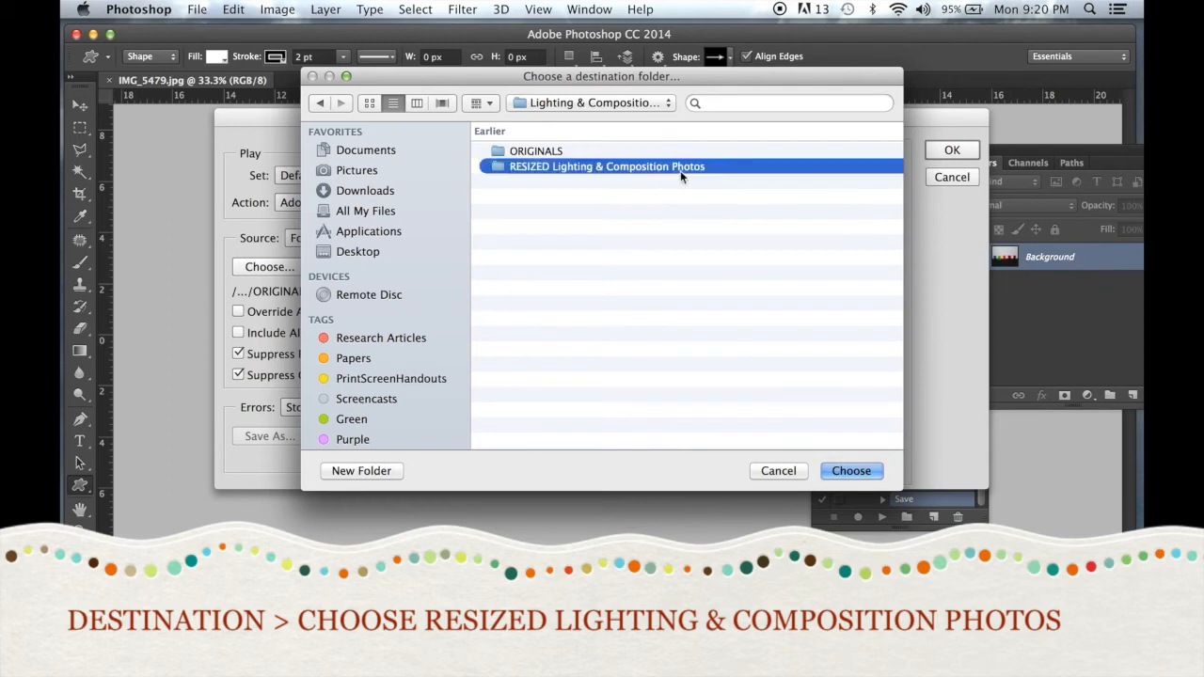
{"action": "left_click", "coordinate": [851, 470]}
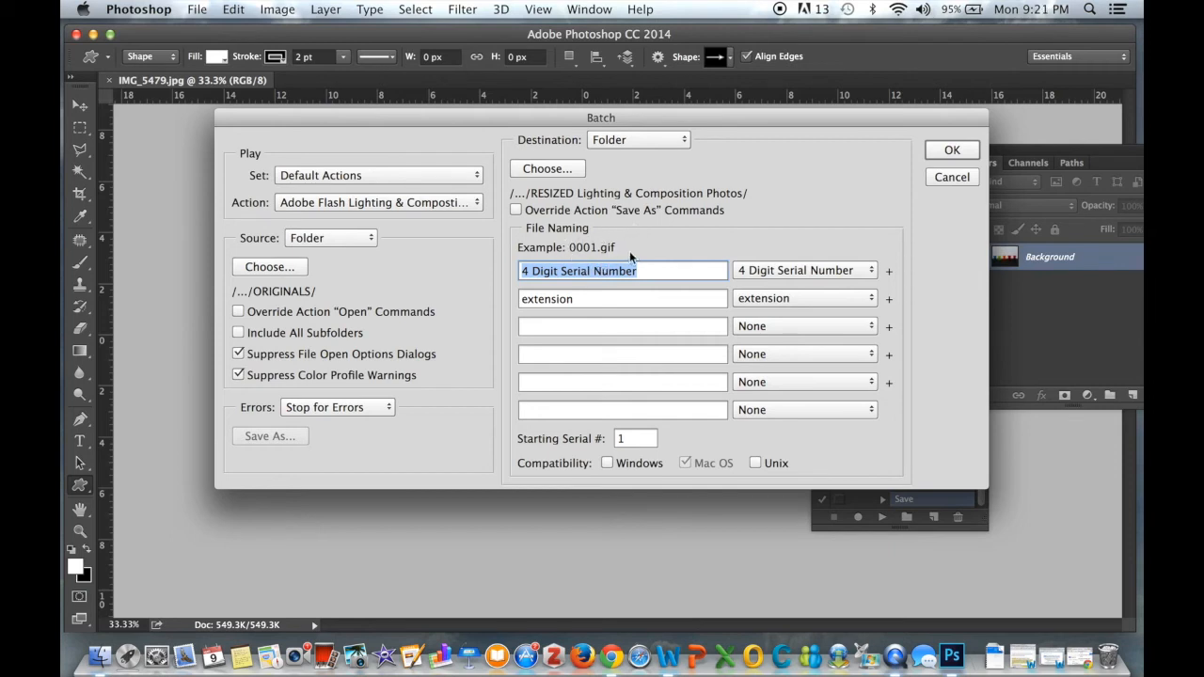
Run the batch with 4 Digit Serial Number plus extension file naming, starting serial number 1
{"action": "left_click", "coordinate": [768, 273]}
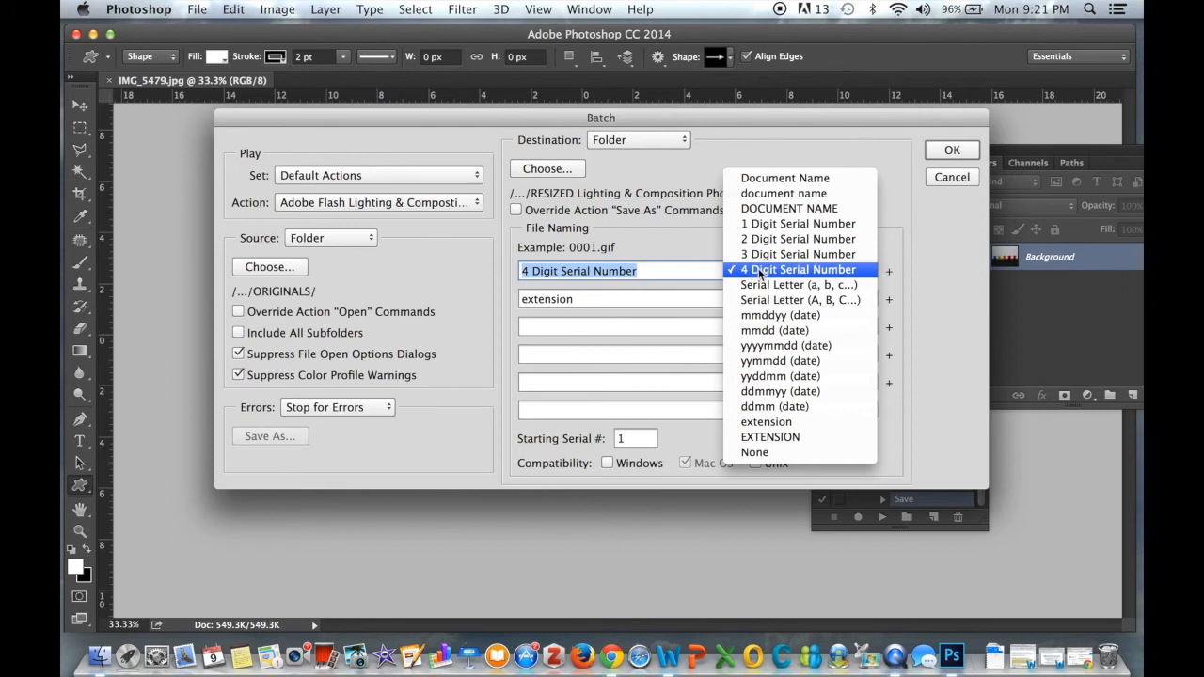
{"action": "left_click", "coordinate": [867, 271]}
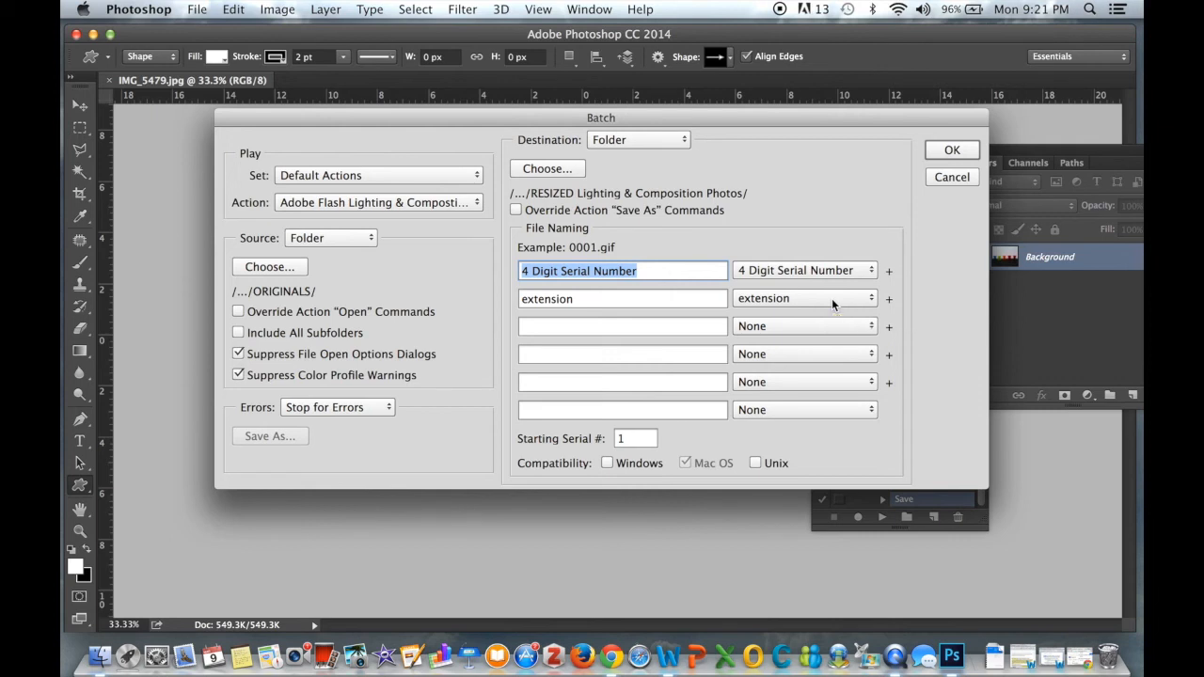
{"action": "left_click", "coordinate": [621, 439]}
{"action": "type", "text": "000"}
{"action": "key", "text": "BackSpace"}
{"action": "key", "text": "BackSpace"}
{"action": "key", "text": "BackSpace"}
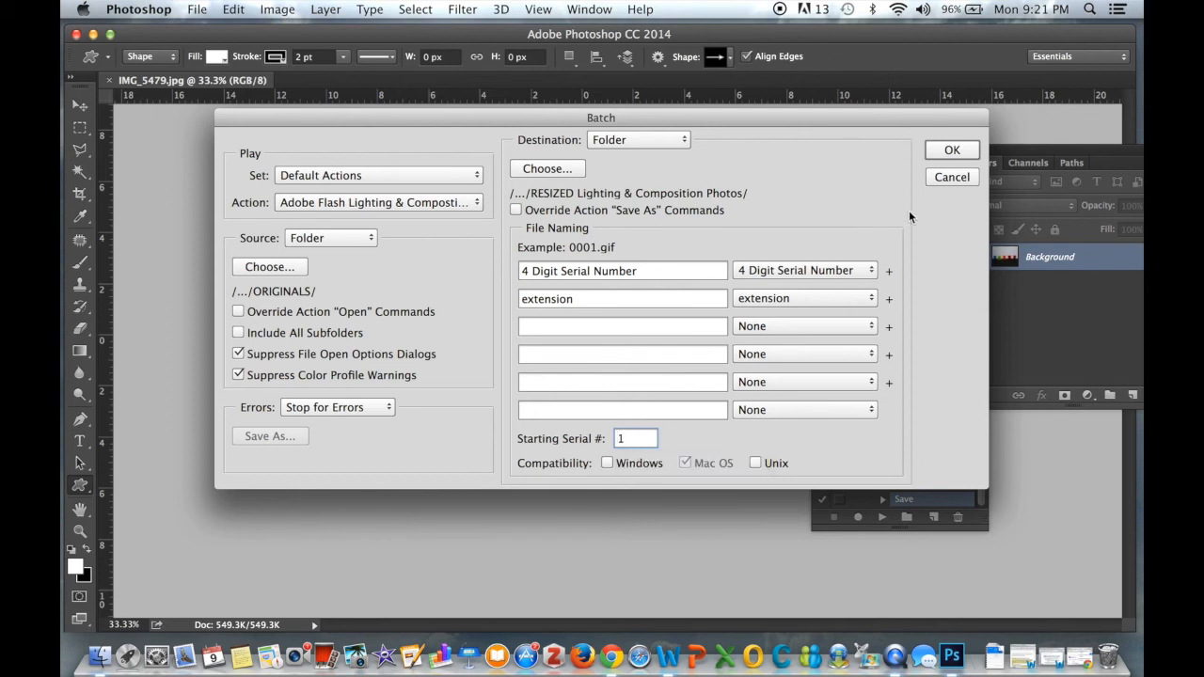
{"action": "left_click", "coordinate": [967, 153]}
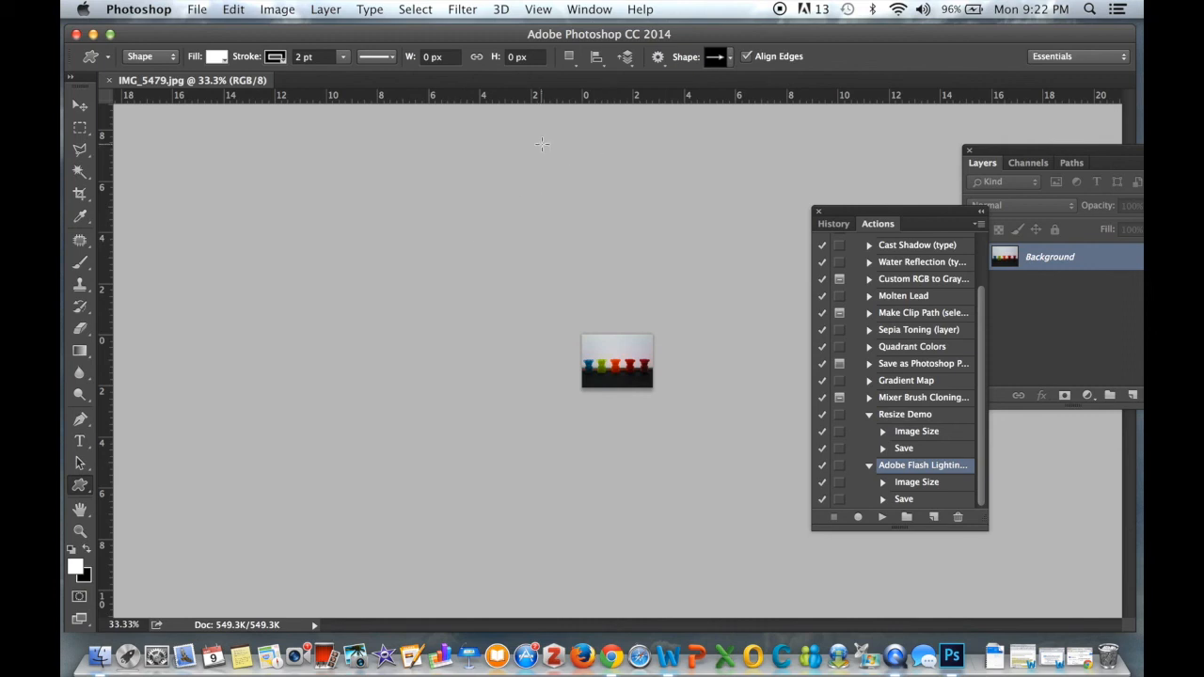
Quit Photoshop and close the ORIGINALS Finder window
{"action": "left_click", "coordinate": [139, 9]}
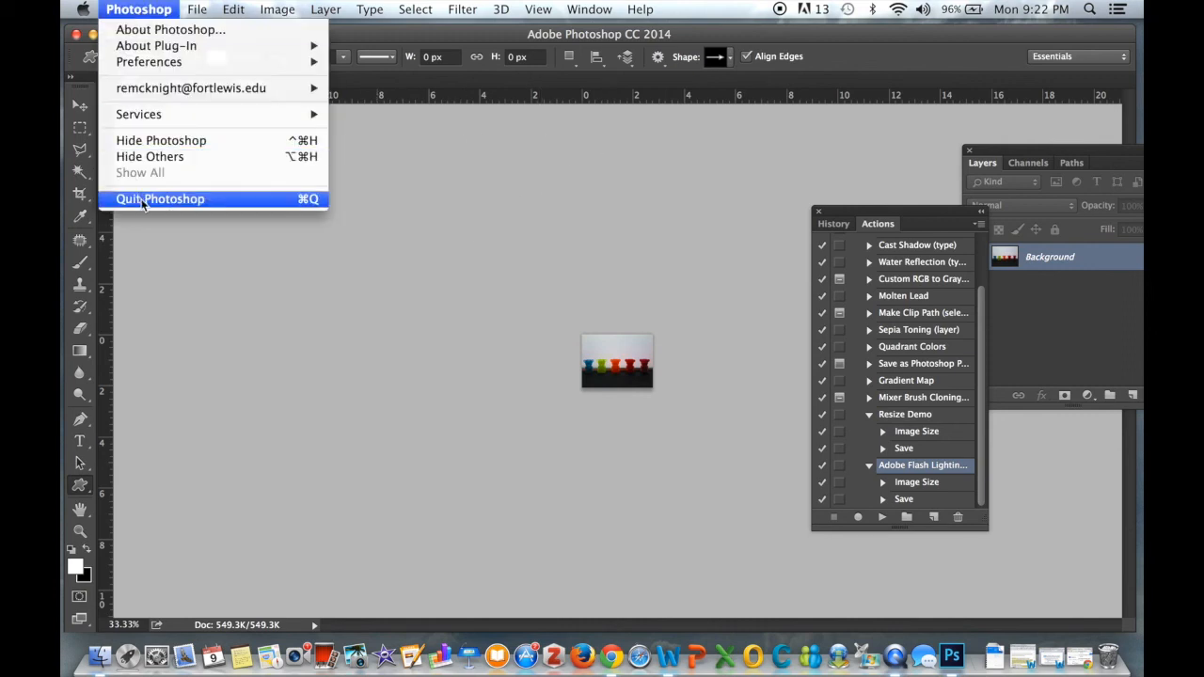
{"action": "left_click", "coordinate": [217, 201]}
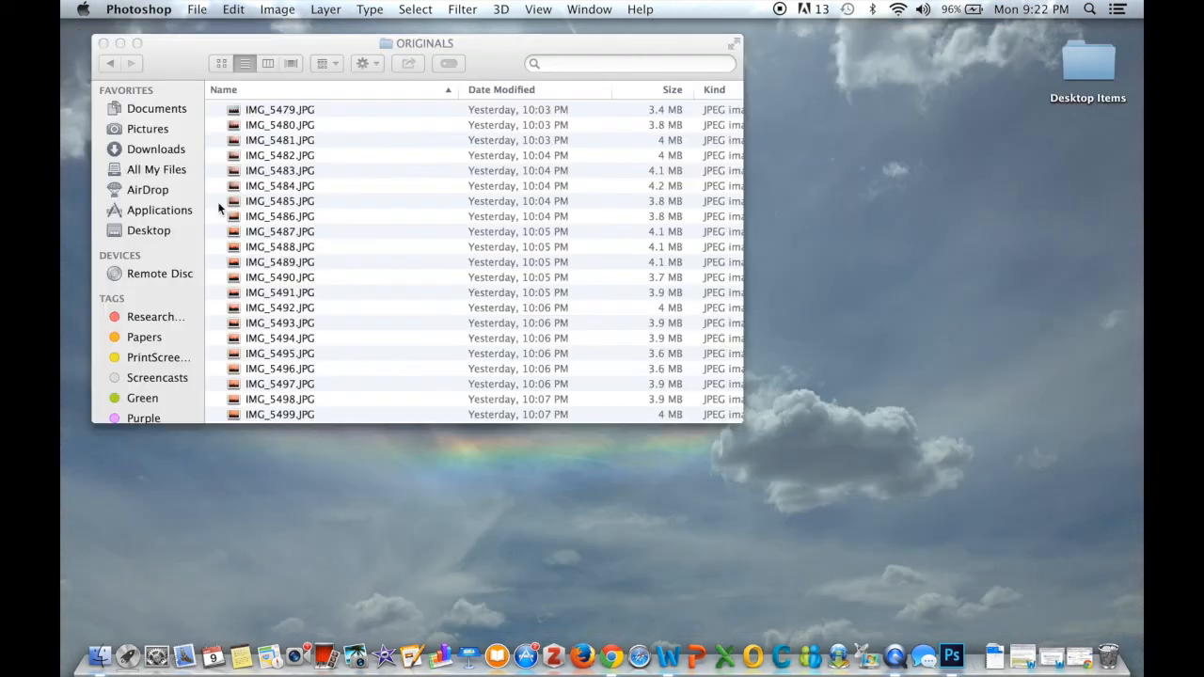
{"action": "left_click", "coordinate": [104, 43]}
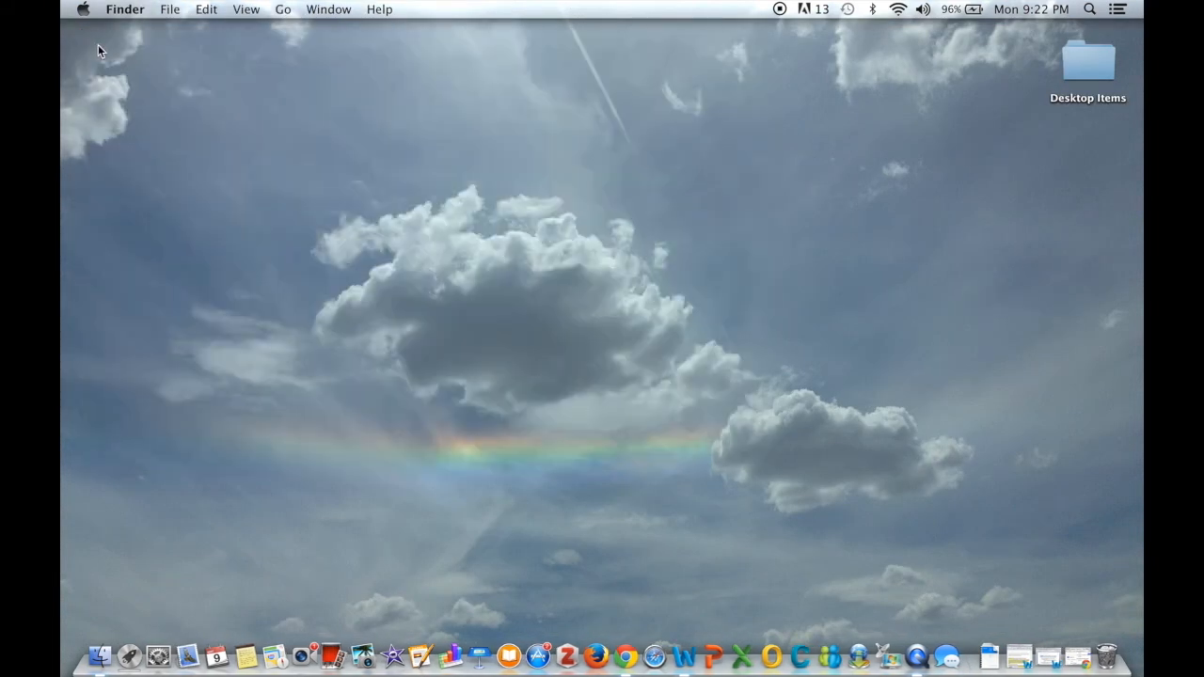
Browse in Finder to the RESIZED Lighting & Composition Photos and ORIGINALS folders and compare their files
{"action": "left_click", "coordinate": [100, 657]}
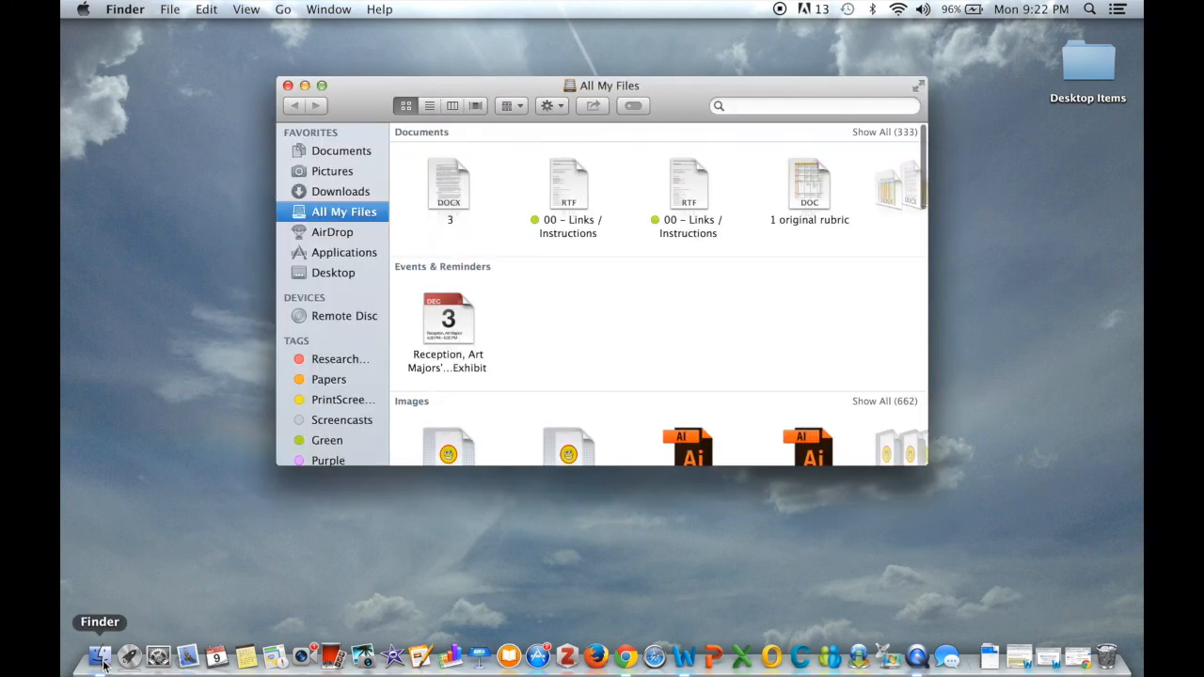
{"action": "left_click", "coordinate": [352, 150]}
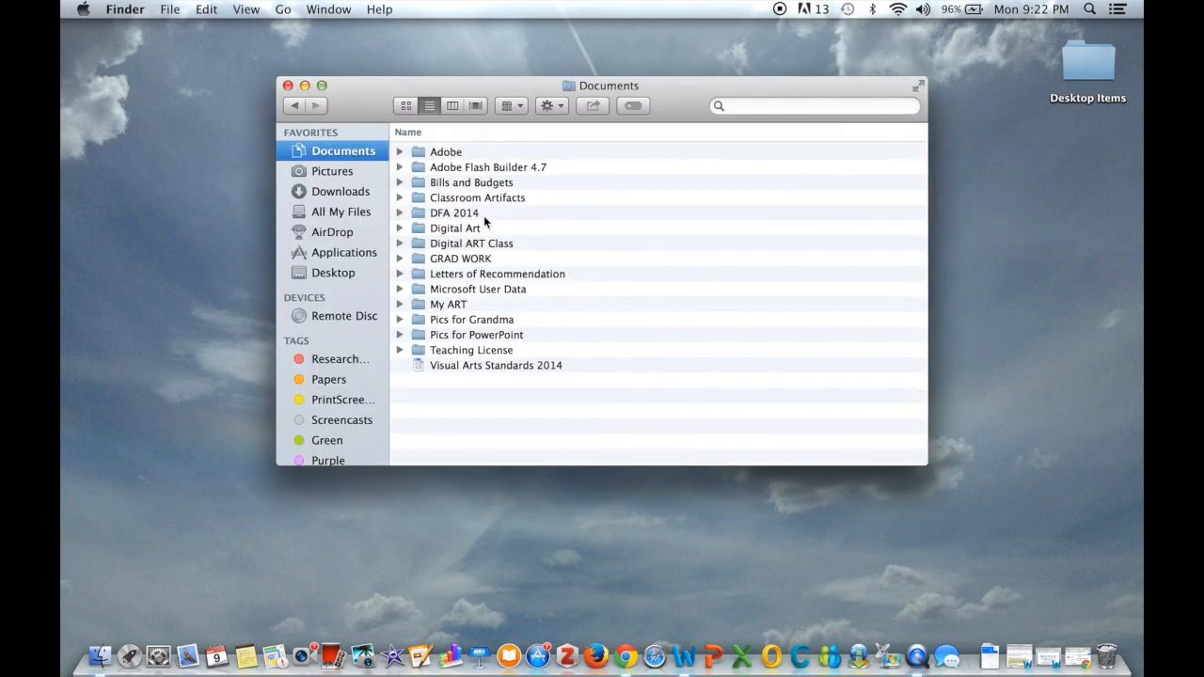
{"action": "double_click", "coordinate": [484, 242]}
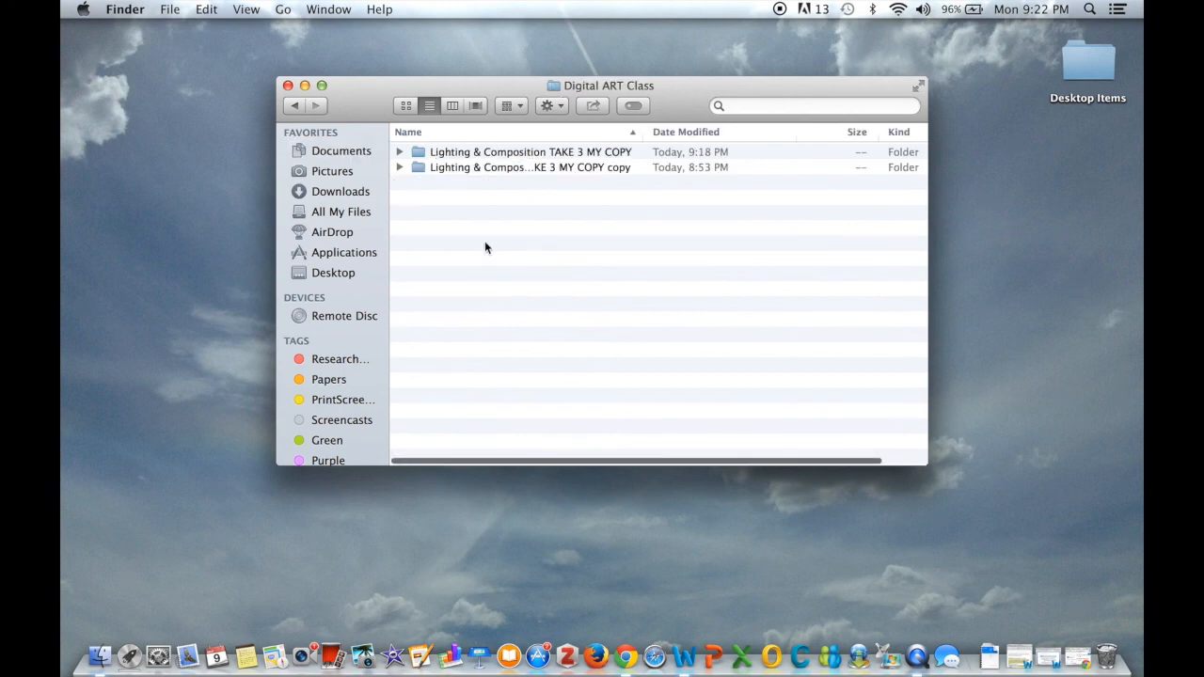
{"action": "double_click", "coordinate": [457, 154]}
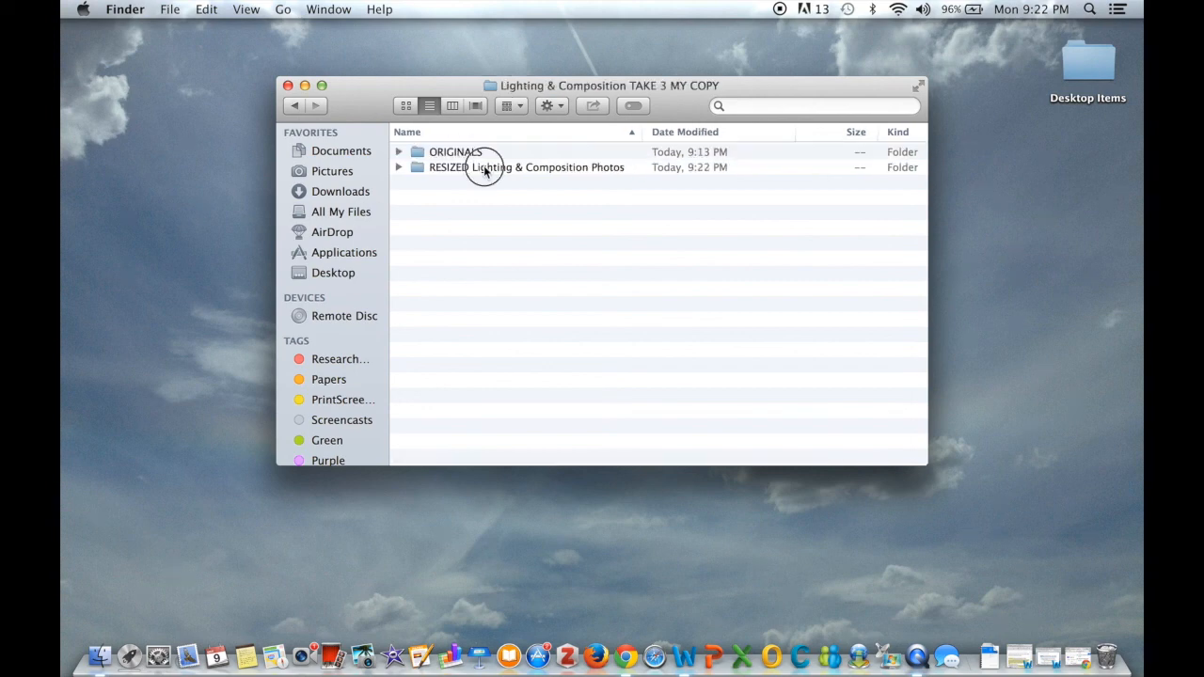
{"action": "double_click", "coordinate": [483, 169]}
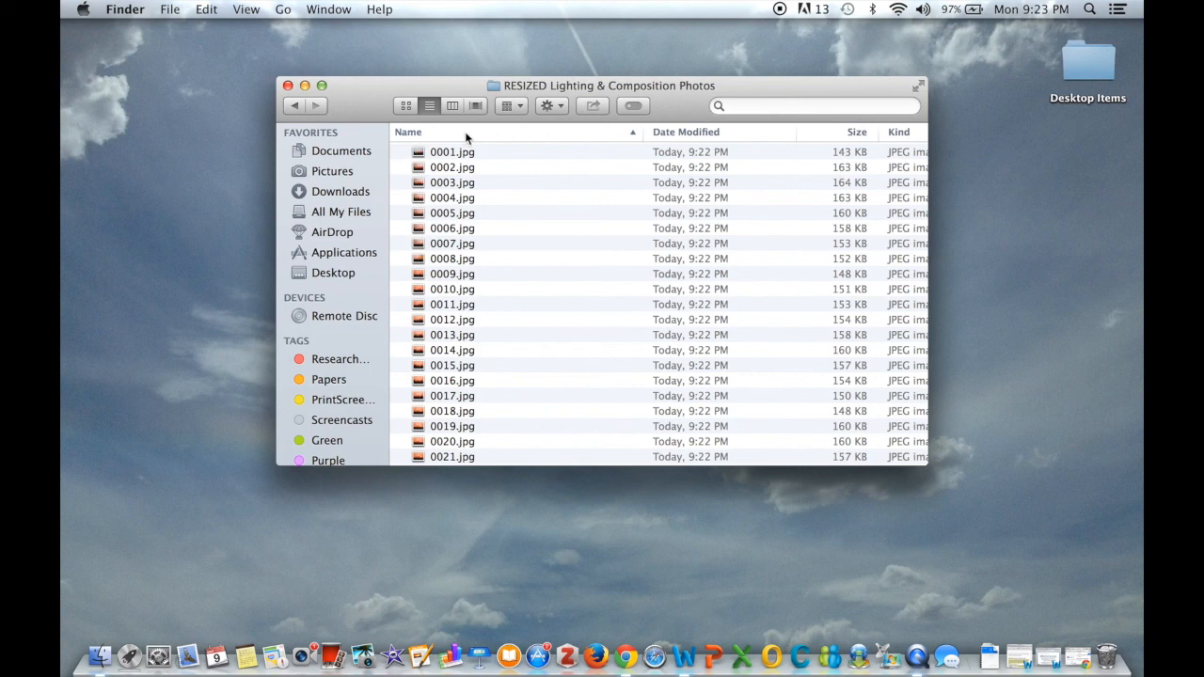
{"action": "left_click", "coordinate": [297, 106]}
{"action": "double_click", "coordinate": [457, 152]}
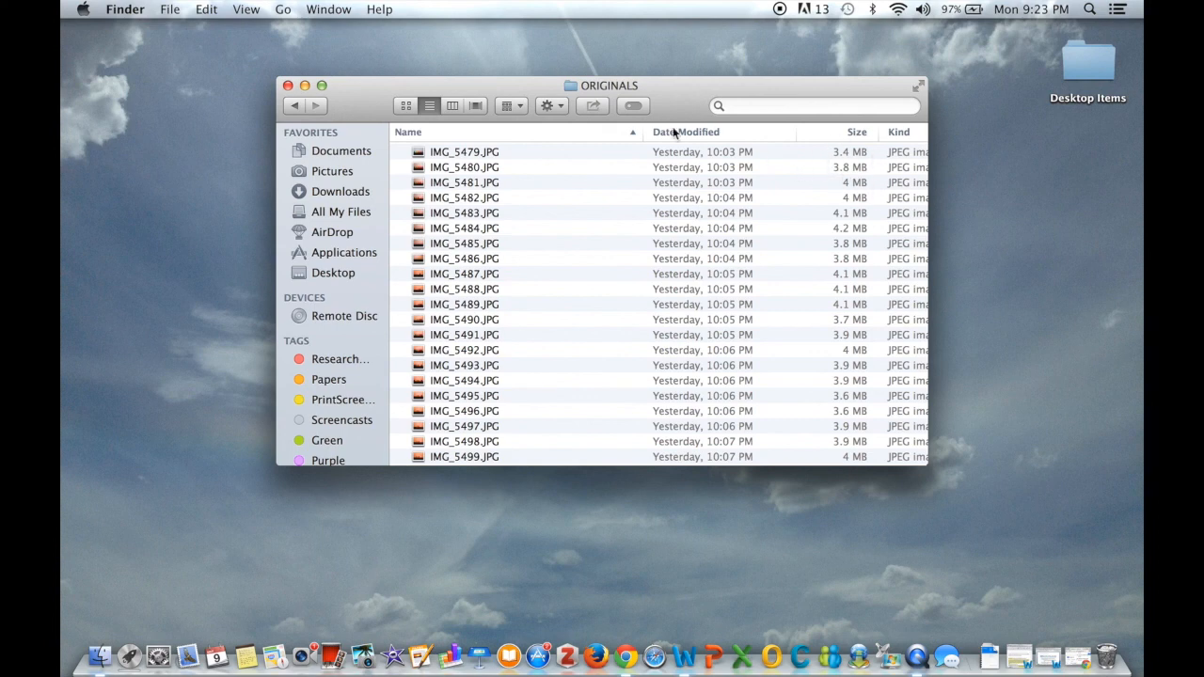
{"action": "left_click", "coordinate": [294, 106]}
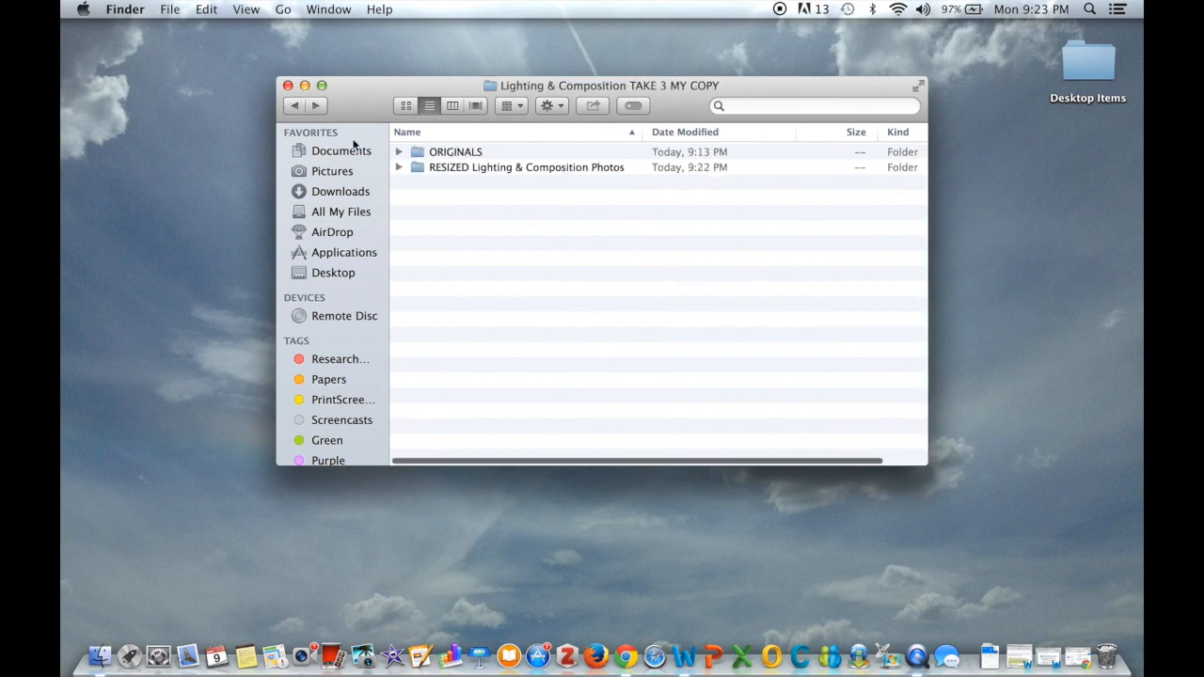
{"action": "double_click", "coordinate": [473, 166]}
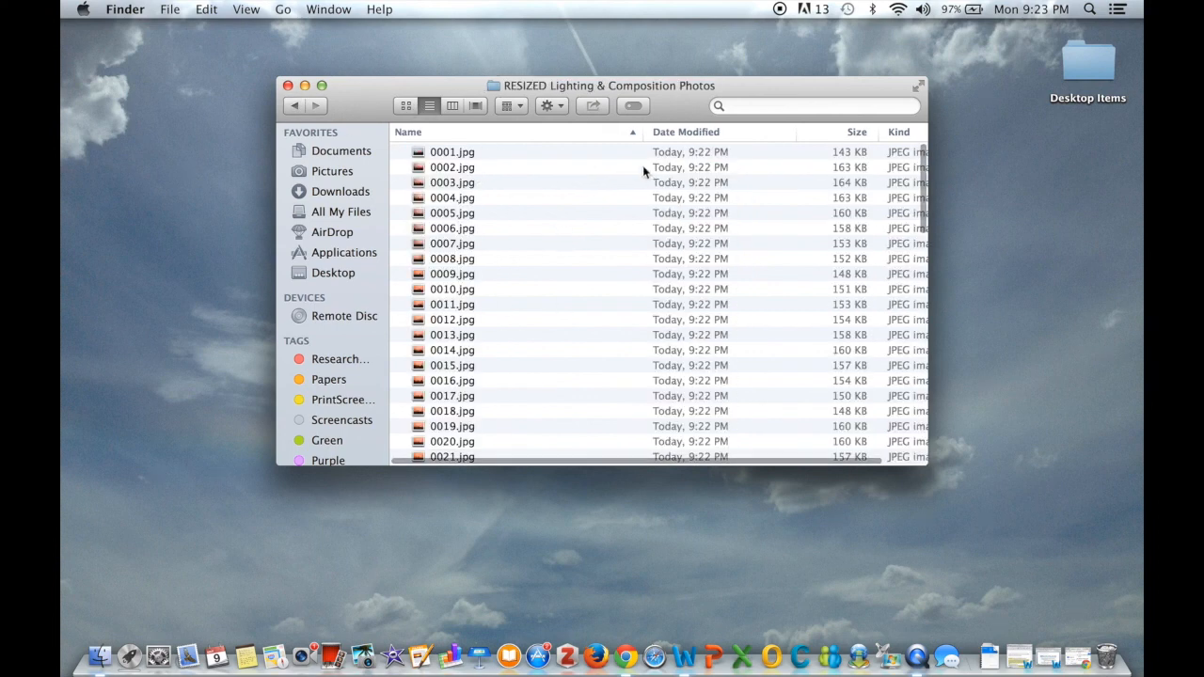